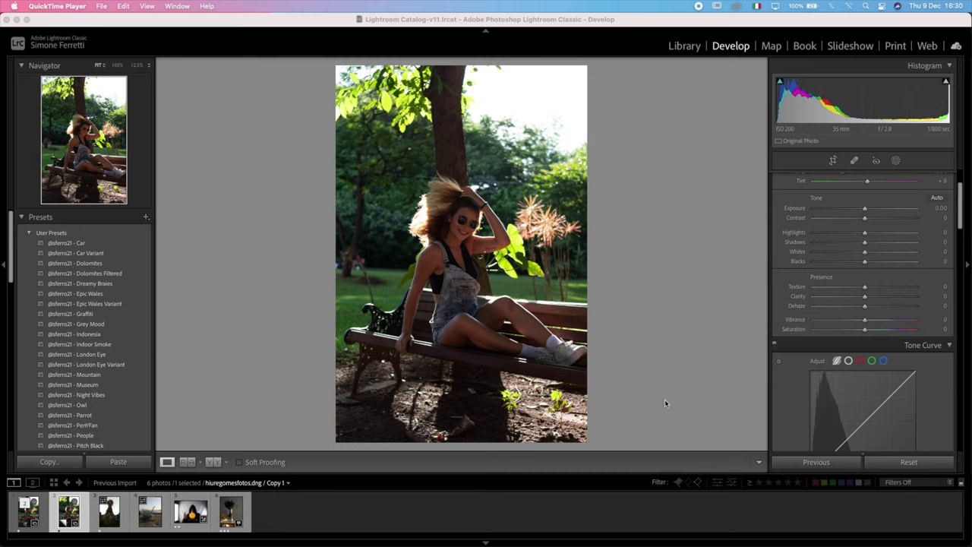
- Crop the bench portrait to a tighter vertical frame with the woman repositioned
click(833, 162)
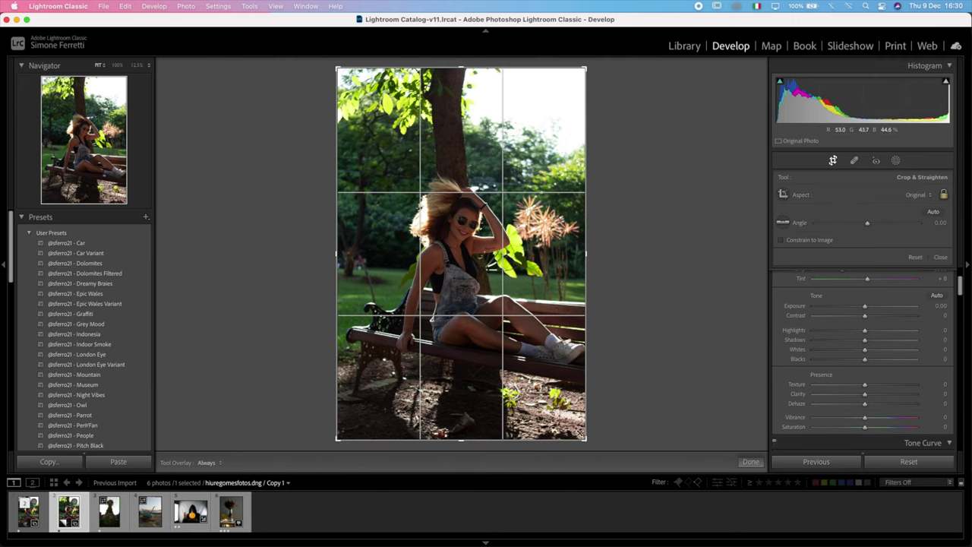
drag(586, 438, 521, 348)
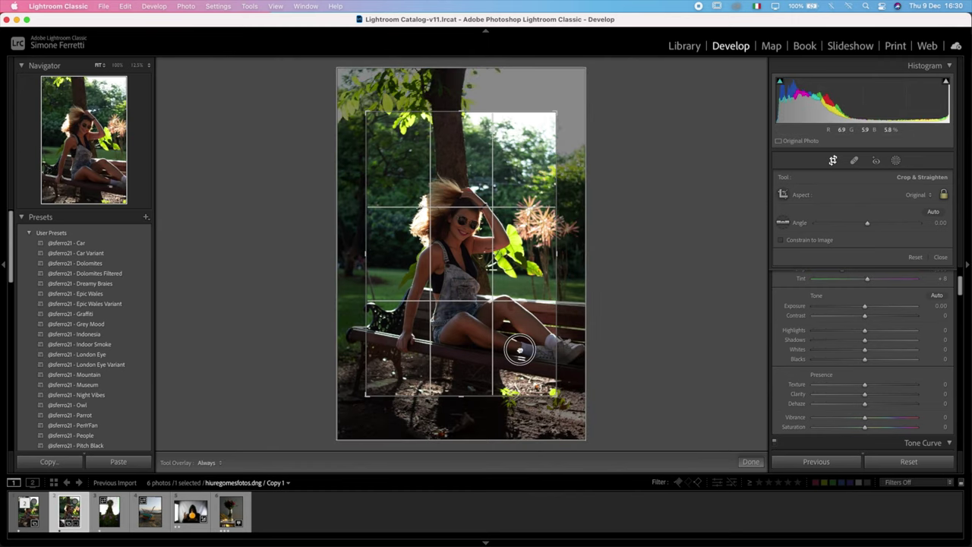
drag(455, 245, 452, 237)
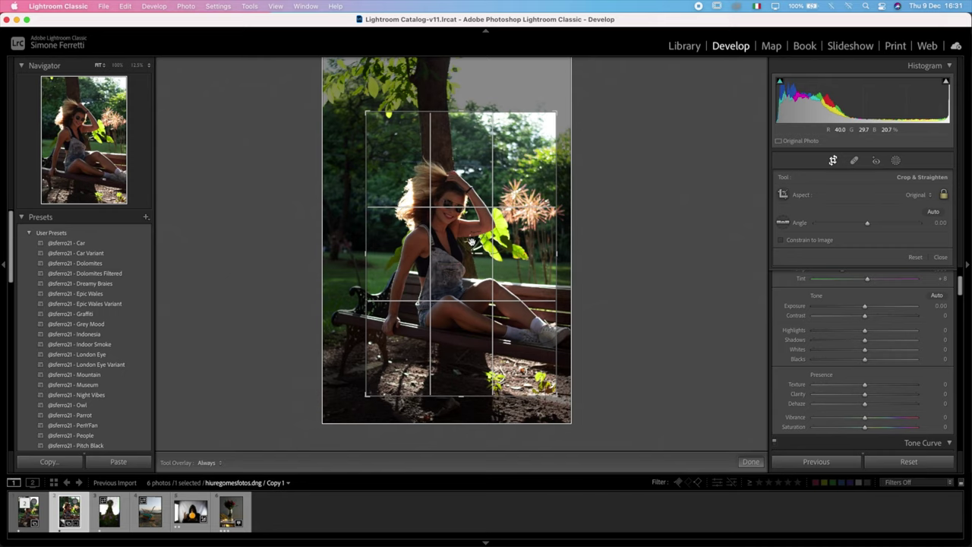
key(Return)
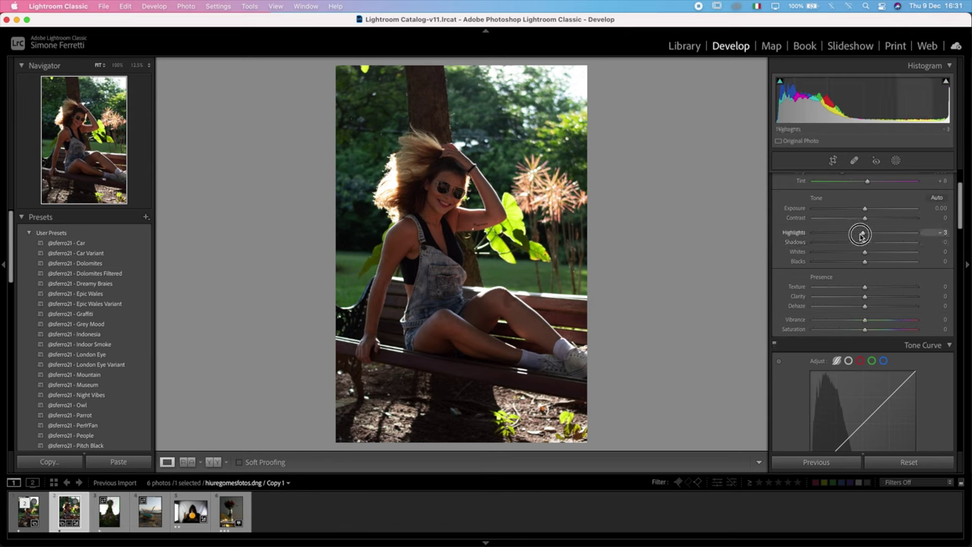
- Lift Shadows to +60, then apply the London Eye Variant preset
scroll(859, 232, down, 5)
drag(866, 241, 899, 241)
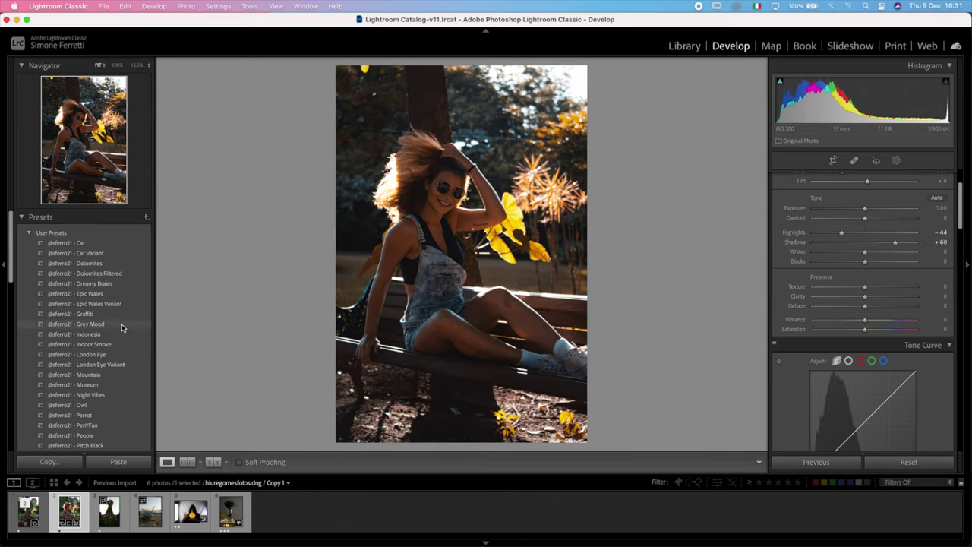
click(112, 366)
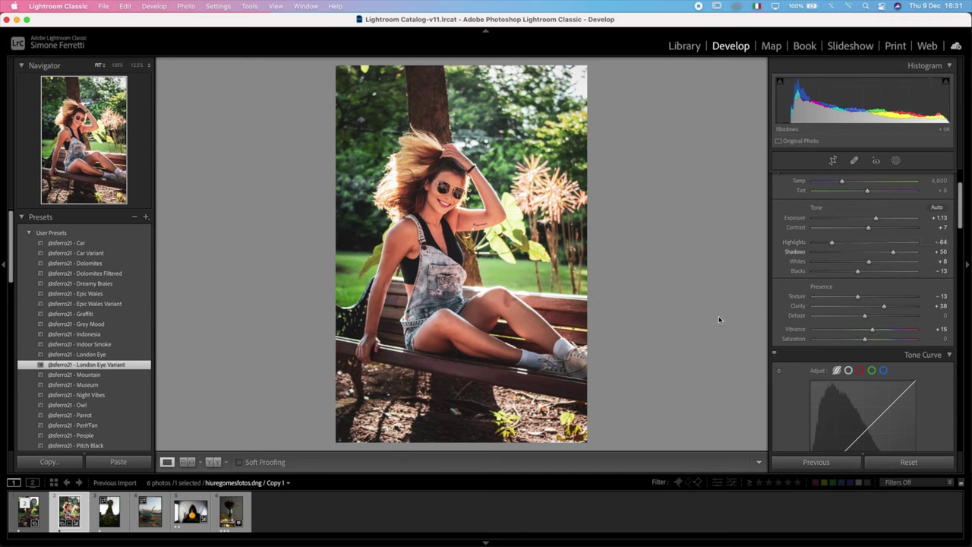
- Add a linear gradient over the ground below the bench and lower its exposure
click(896, 160)
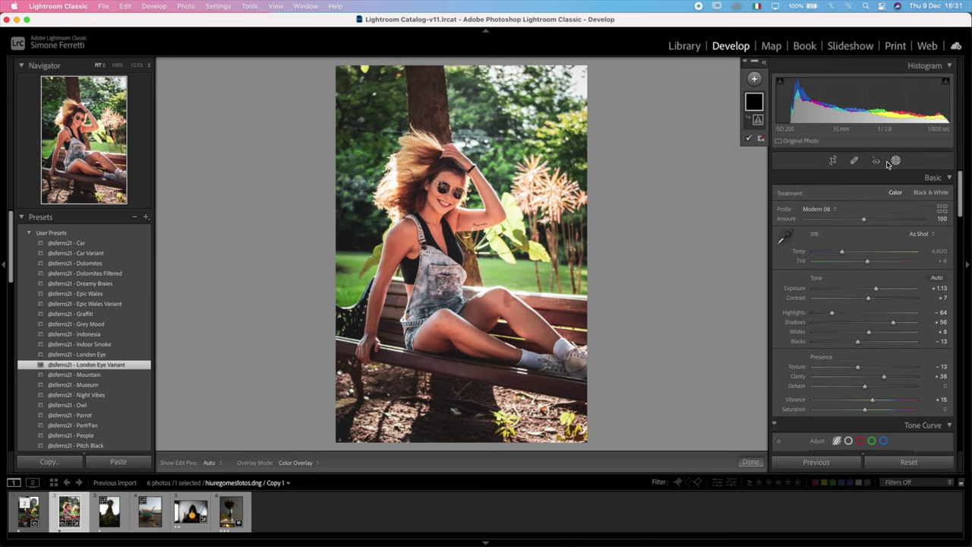
drag(444, 408, 449, 365)
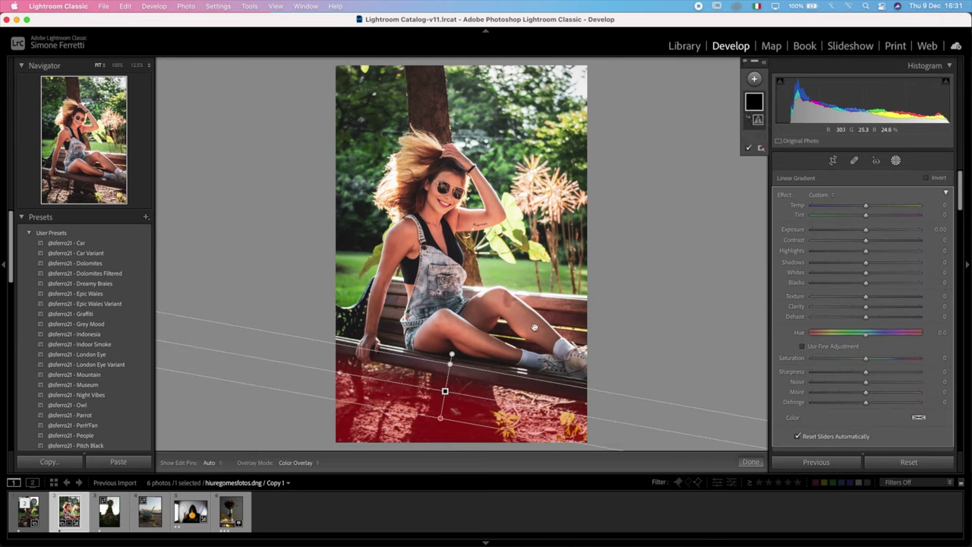
drag(865, 230, 849, 231)
- Mute the greens in HSL: Green Hue -1 and Saturation -42
scroll(874, 367, down, 10)
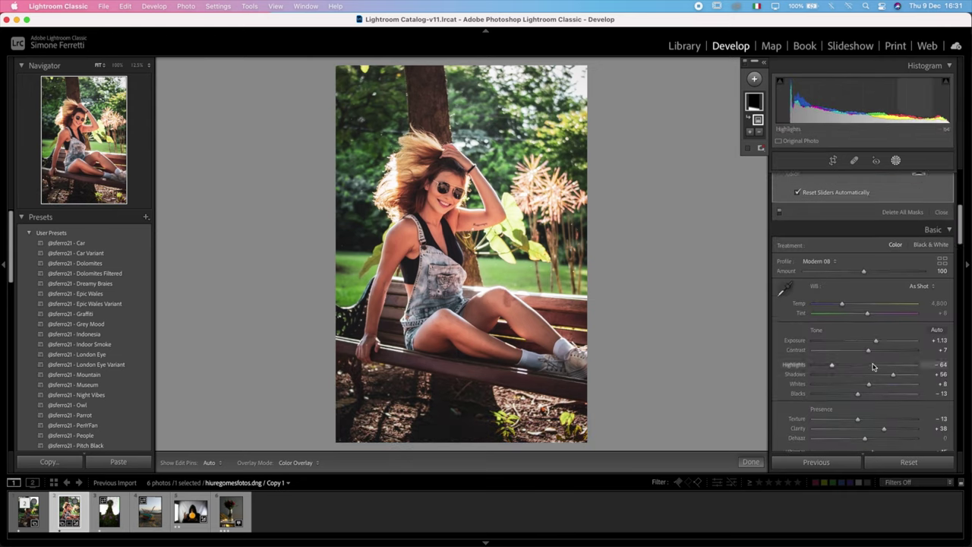
scroll(873, 367, down, 10)
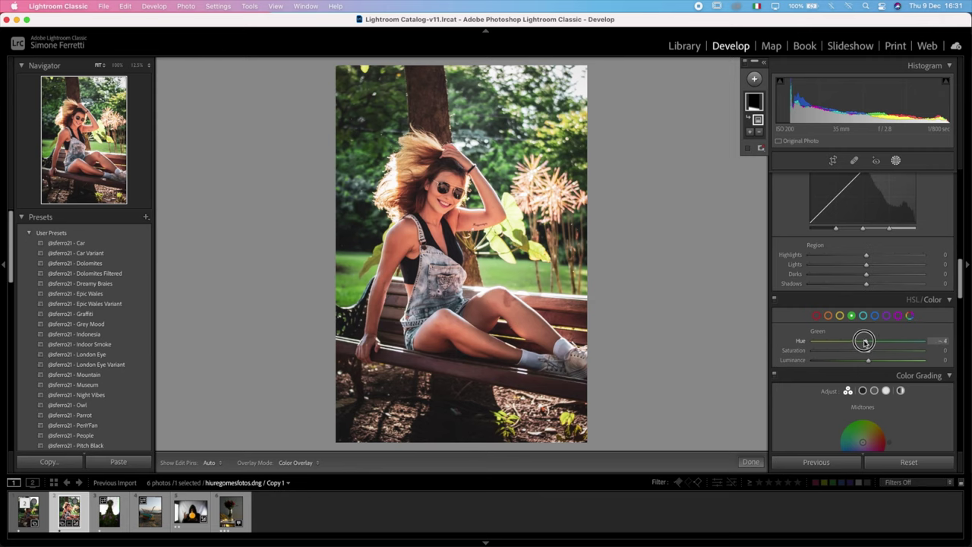
drag(865, 343, 843, 352)
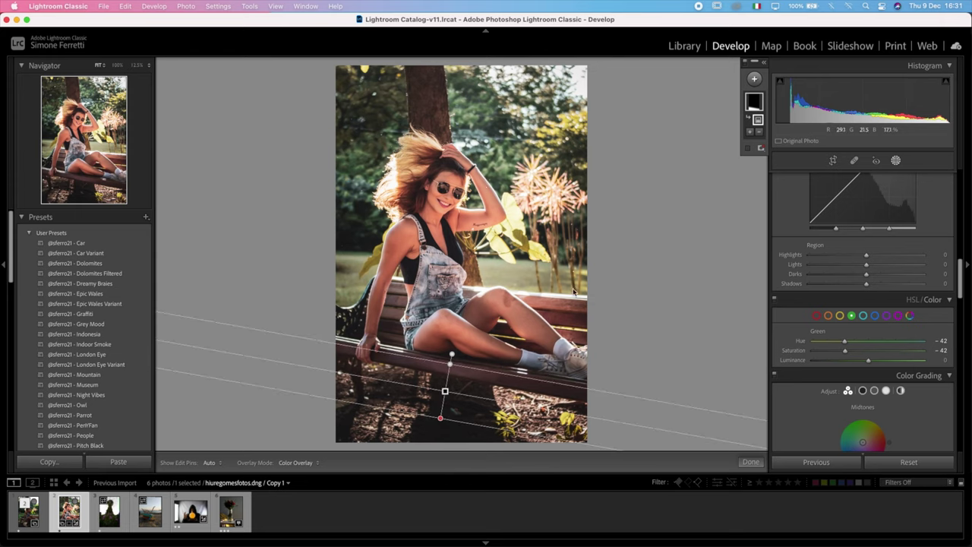
mouse_move(845, 343)
mouse_down()
mouse_move(880, 341)
mouse_move(853, 352)
mouse_up()
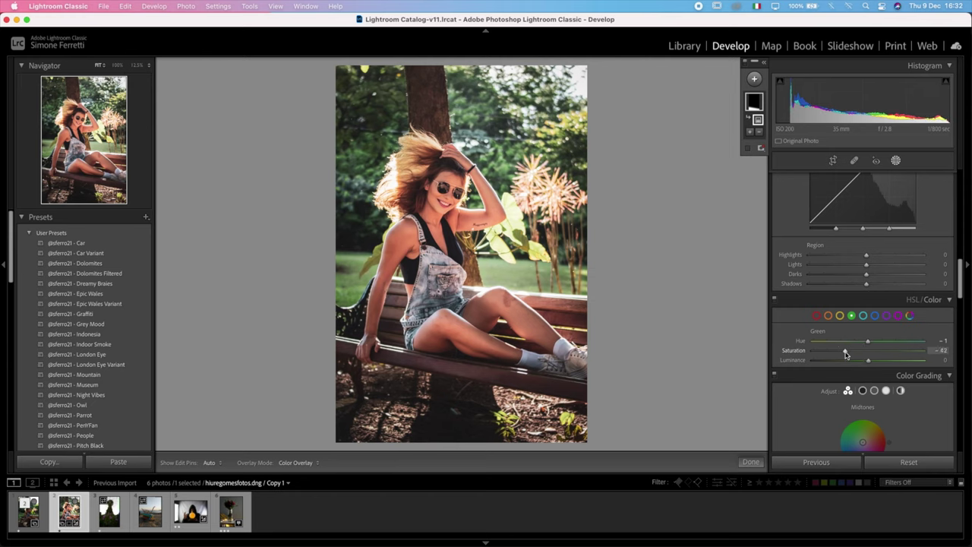
- Add points on the RGB tone curve lifting the upper tones, and add a red-channel point
scroll(846, 354, up, 5)
drag(836, 348, 835, 350)
drag(891, 297, 888, 292)
click(860, 258)
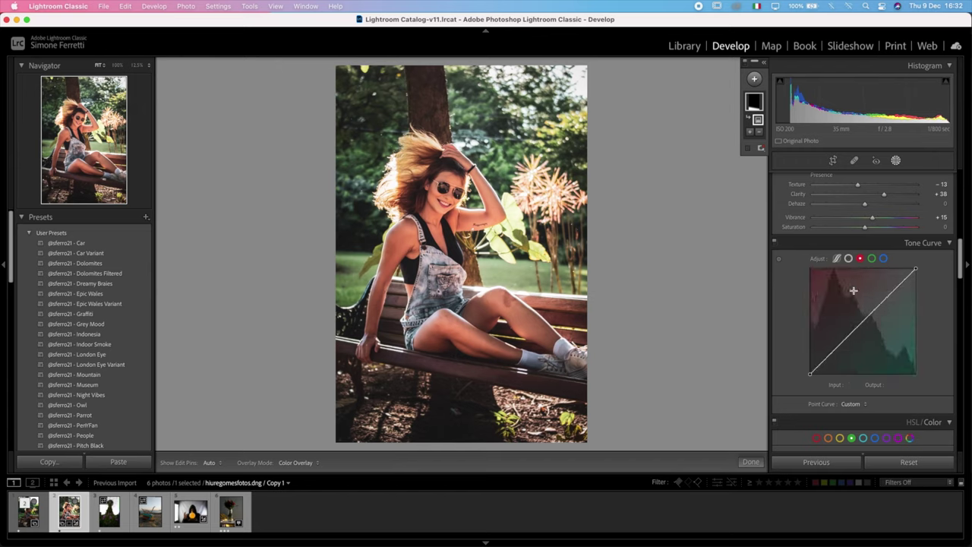
key(super+z)
click(844, 346)
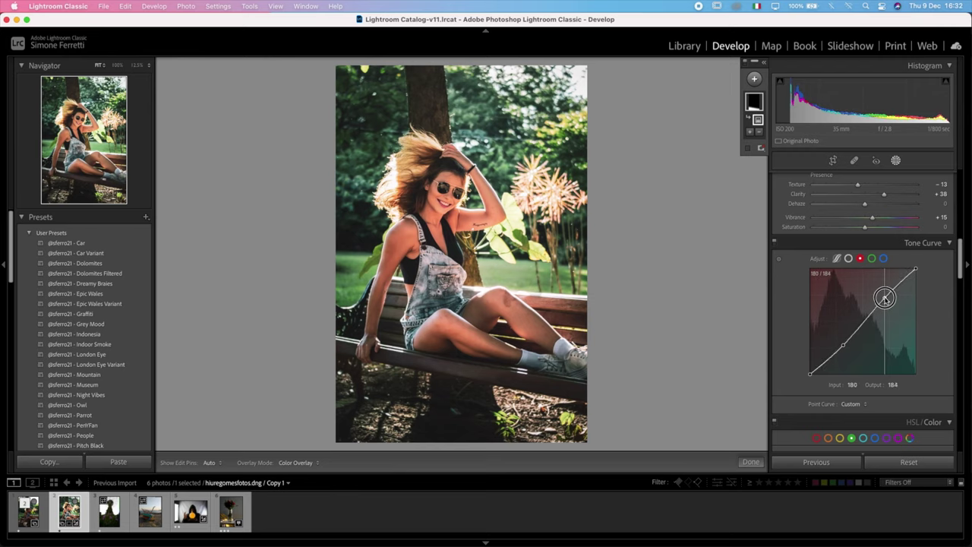
- Bend the green curve's midtones down and the blue curve slightly, then compare with the original
click(872, 260)
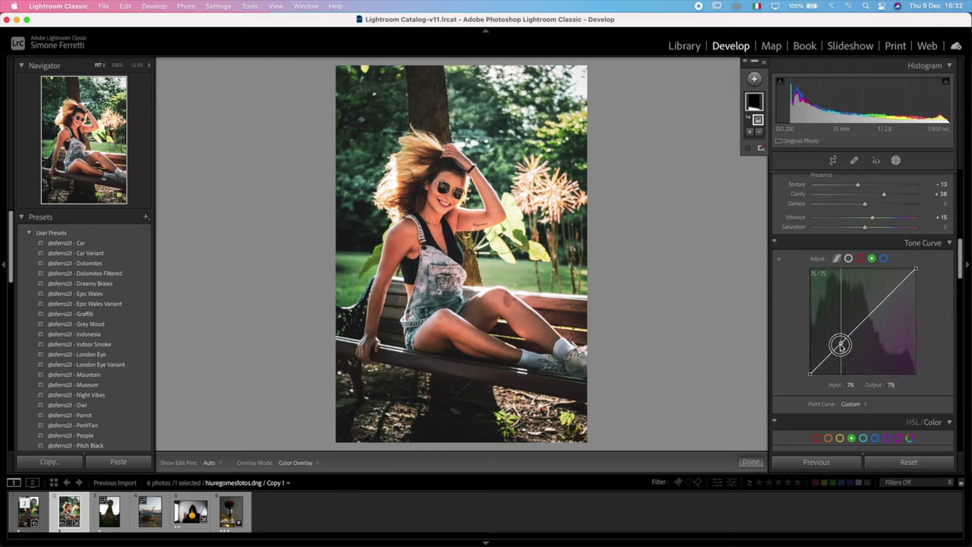
drag(843, 340, 841, 345)
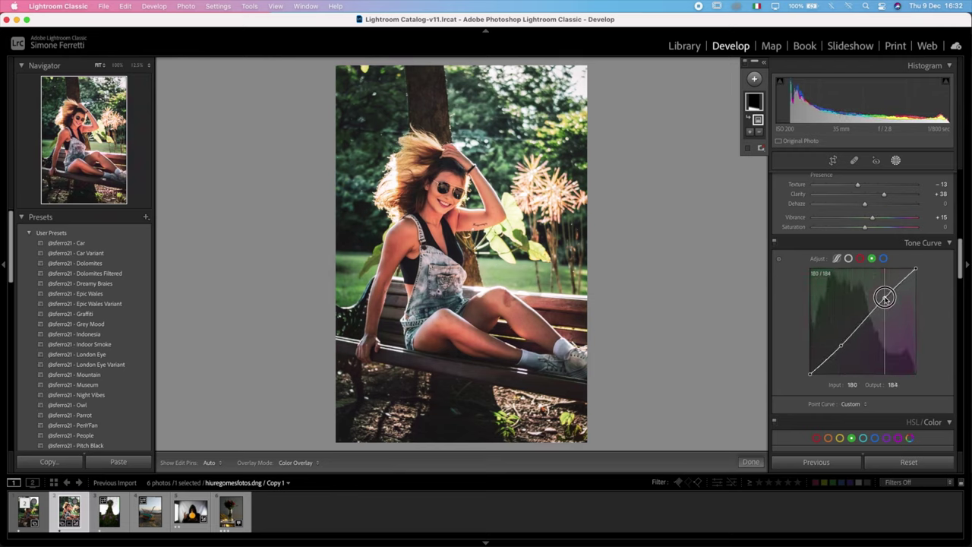
click(884, 258)
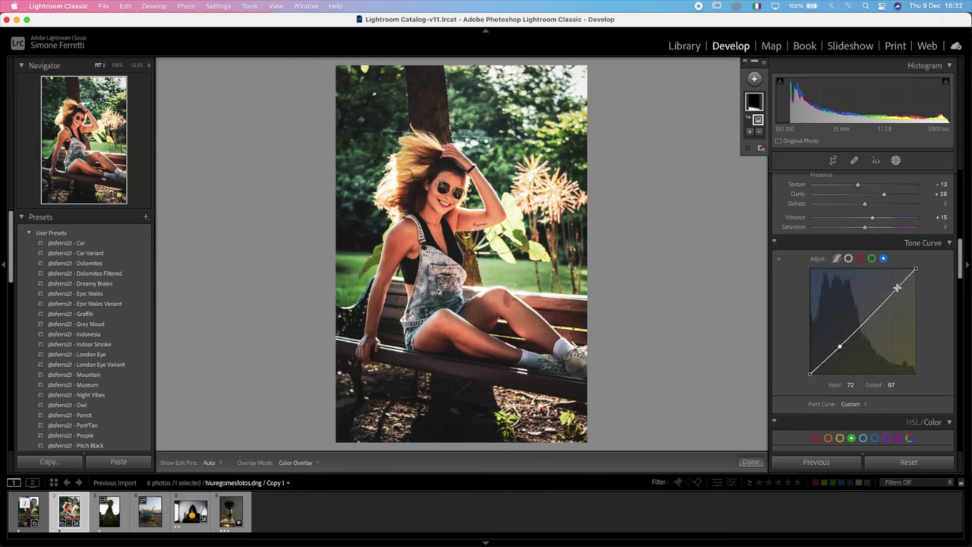
drag(897, 287, 886, 293)
key(backslash)
key(backslash)
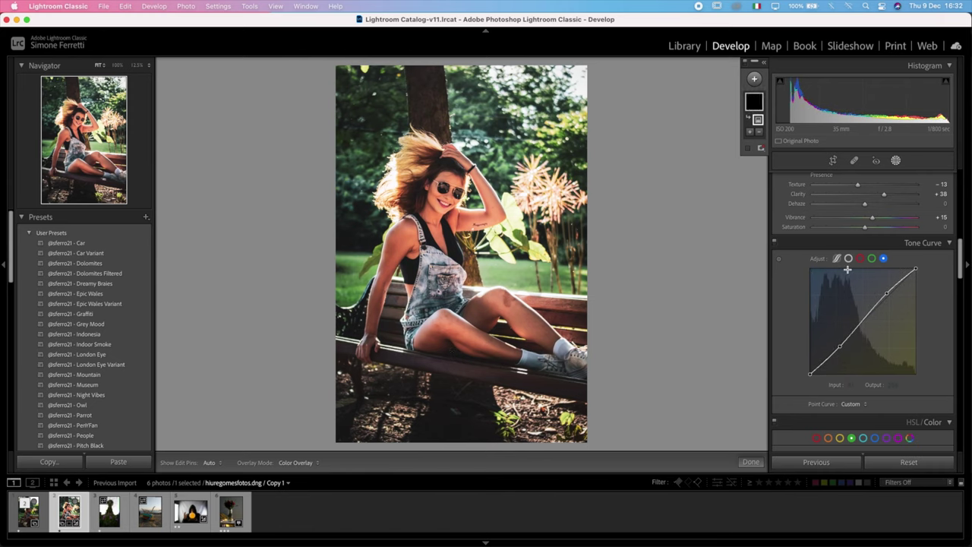
- Reduce Clarity to +7 and set Sharpening 59, Luminance NR 34 and Color NR 49
scroll(805, 366, up, 5)
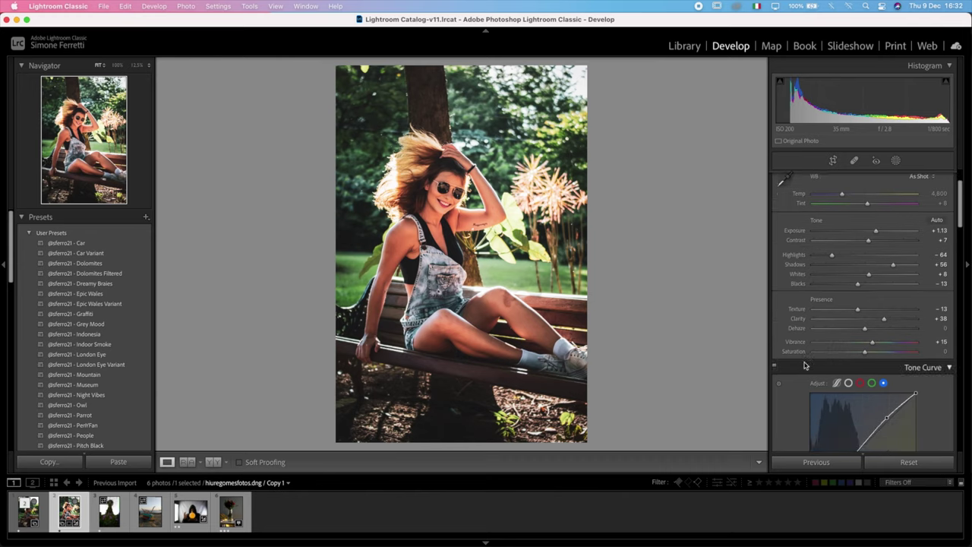
drag(881, 320, 864, 322)
click(506, 218)
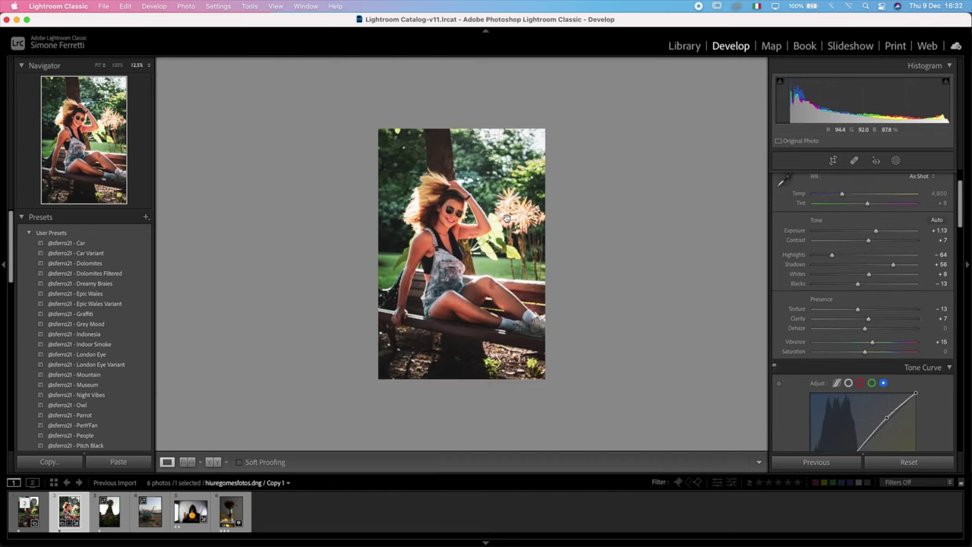
click(453, 218)
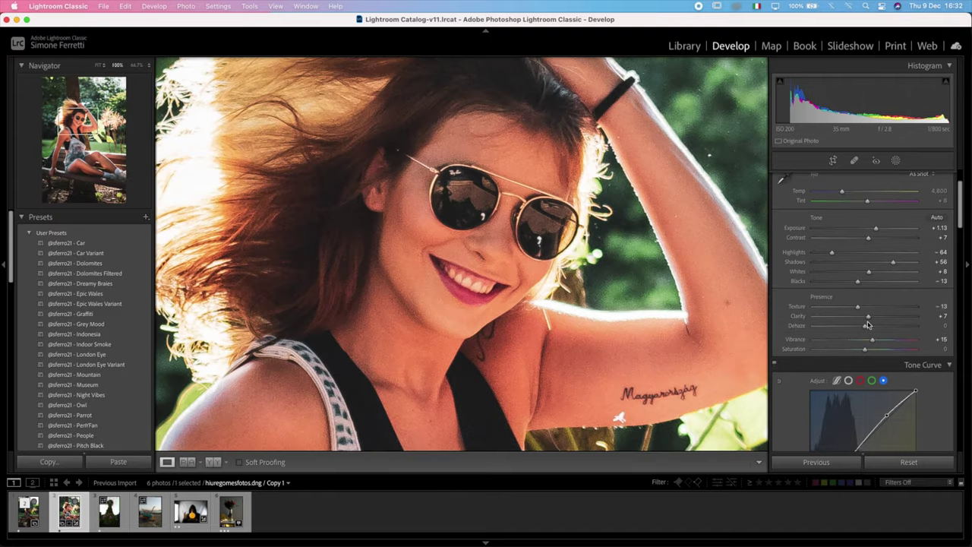
scroll(869, 326, down, 10)
scroll(870, 325, down, 4)
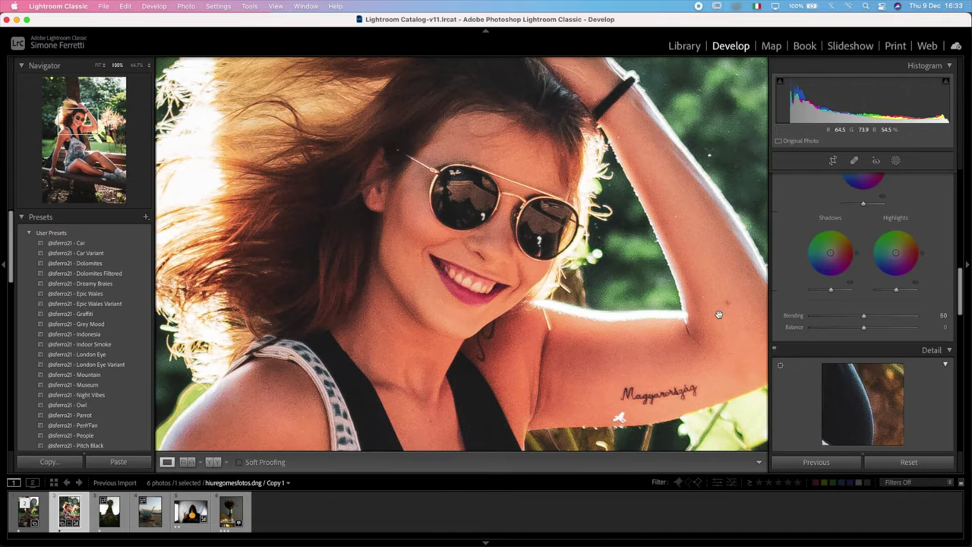
scroll(881, 326, down, 8)
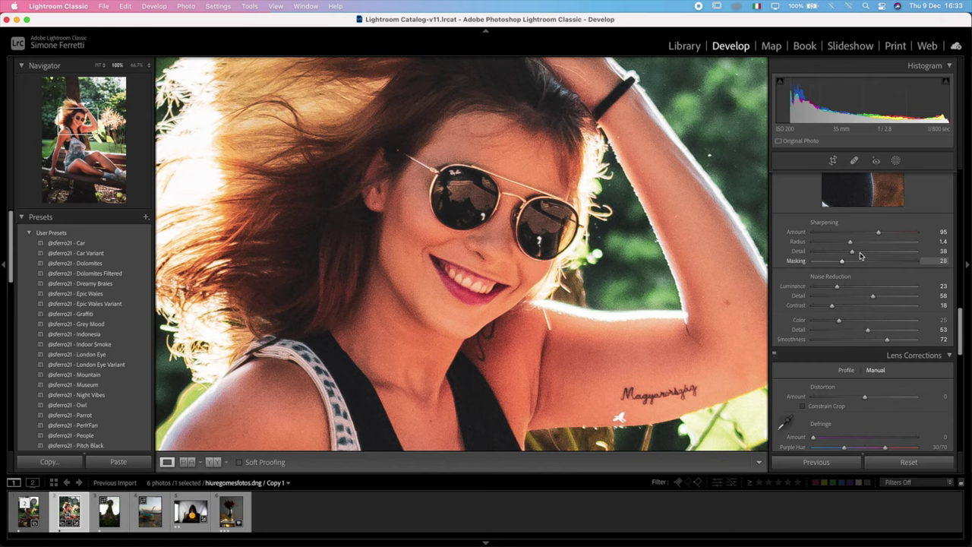
drag(858, 233, 853, 232)
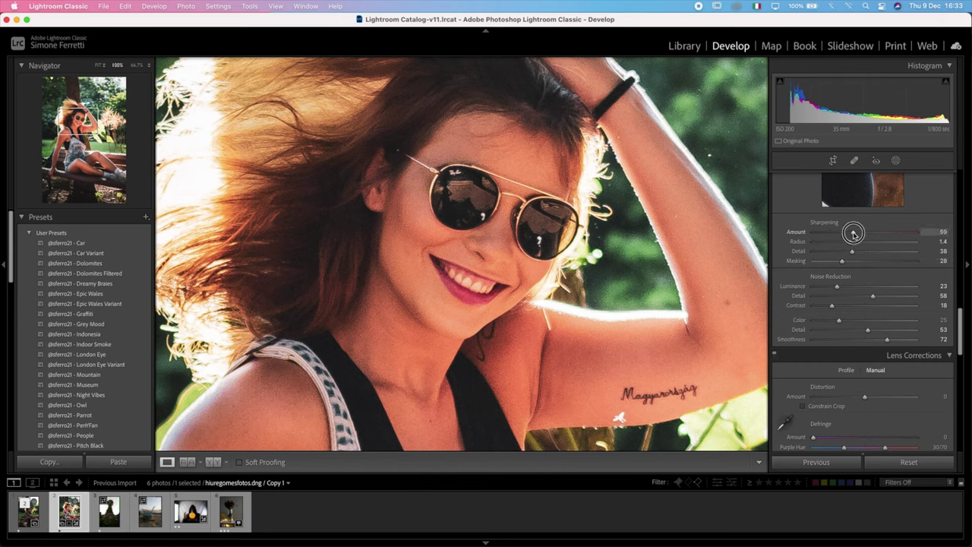
drag(838, 286, 849, 286)
drag(839, 320, 863, 320)
- Open the finished photo in Adobe Photoshop 2022 for editing
click(539, 285)
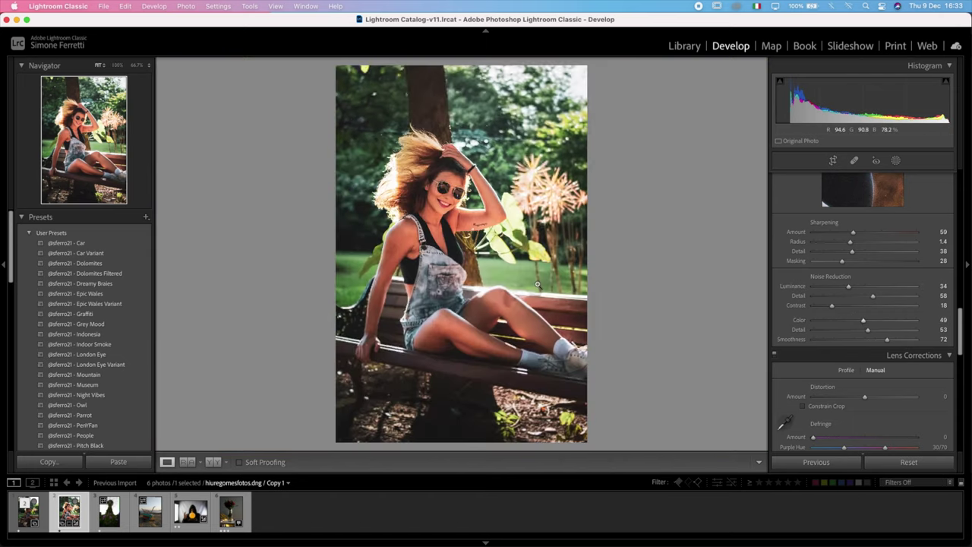
key(backslash)
key(backslash)
right_click(537, 284)
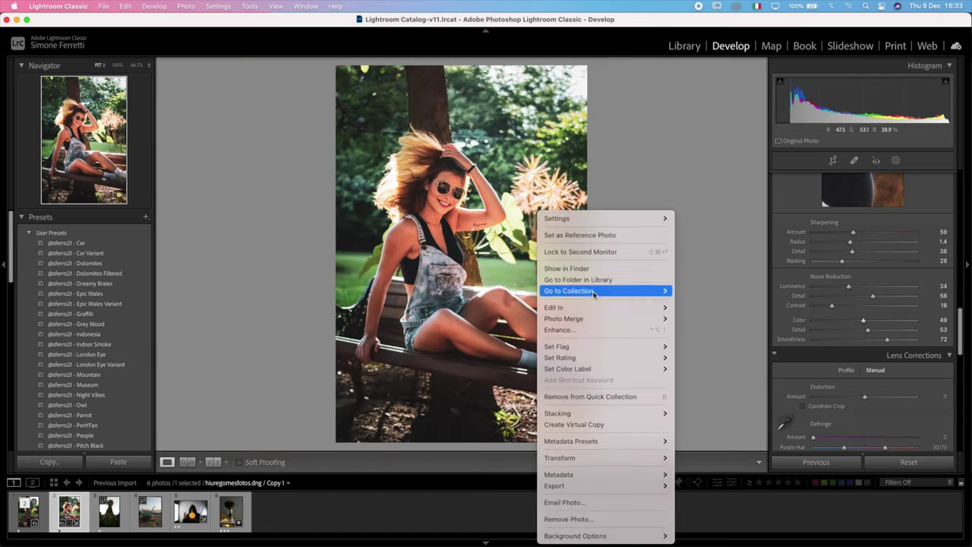
mouse_move(639, 307)
click(700, 307)
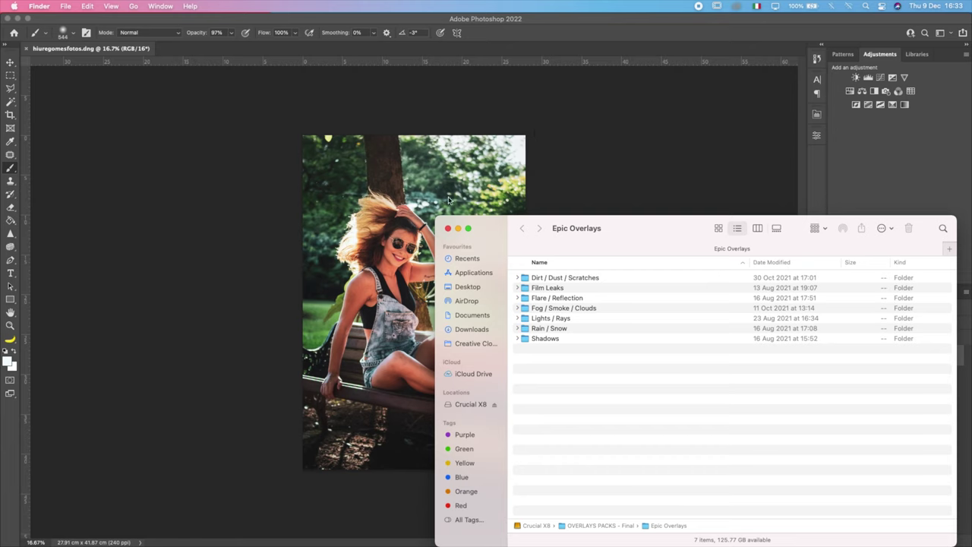
- Place Light - 4.jpg from the Lights / Rays overlays folder onto the photo
click(561, 298)
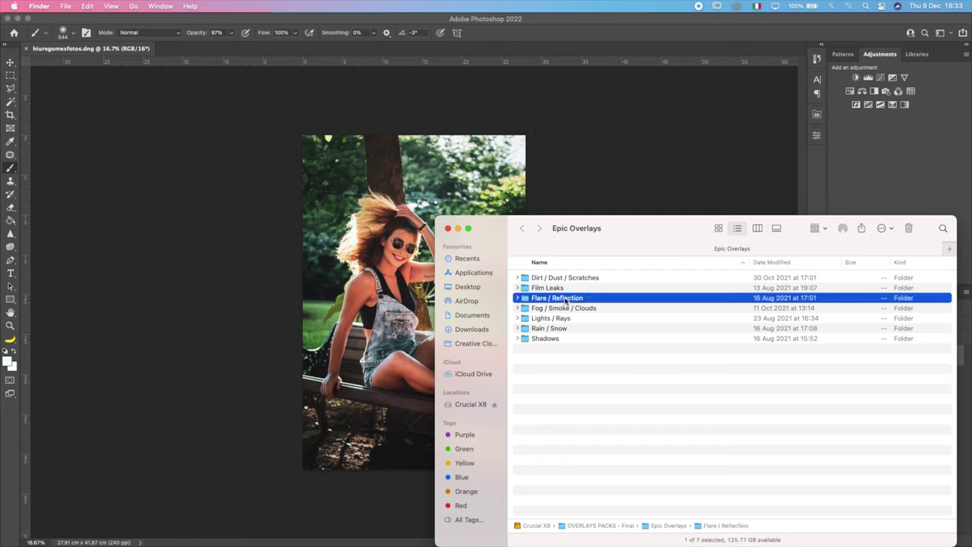
double_click(561, 298)
click(522, 231)
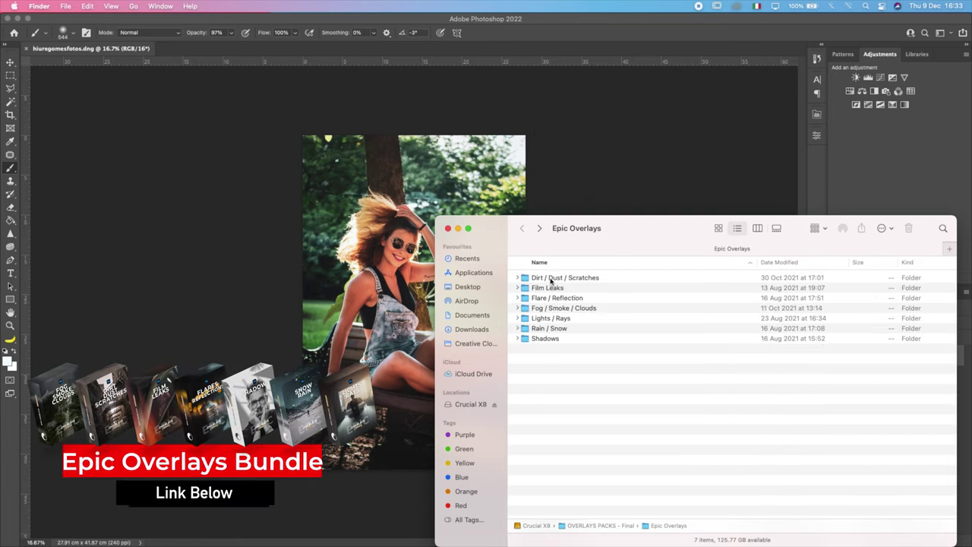
double_click(551, 279)
drag(799, 297, 430, 187)
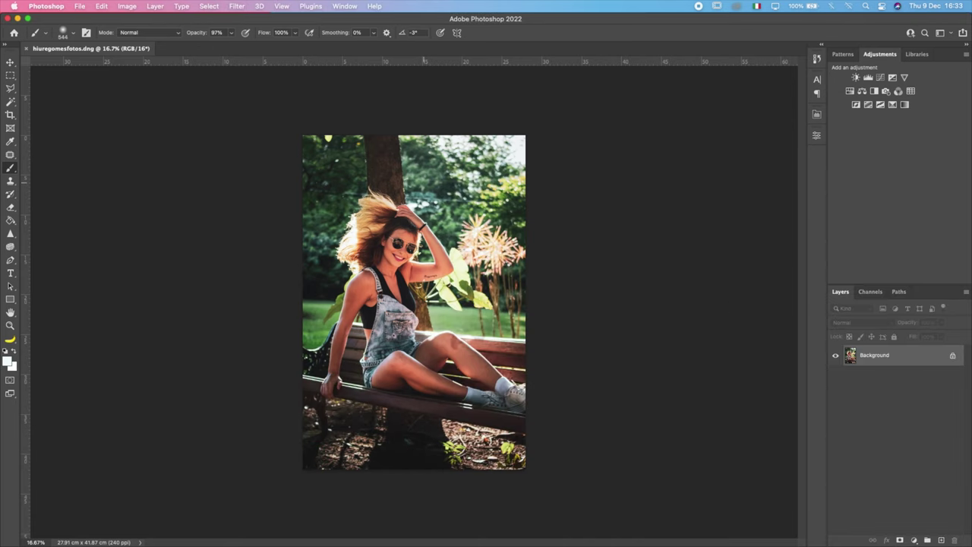
- Set the light layer to Screen and enlarge it to about 110% toward the top-right
click(870, 322)
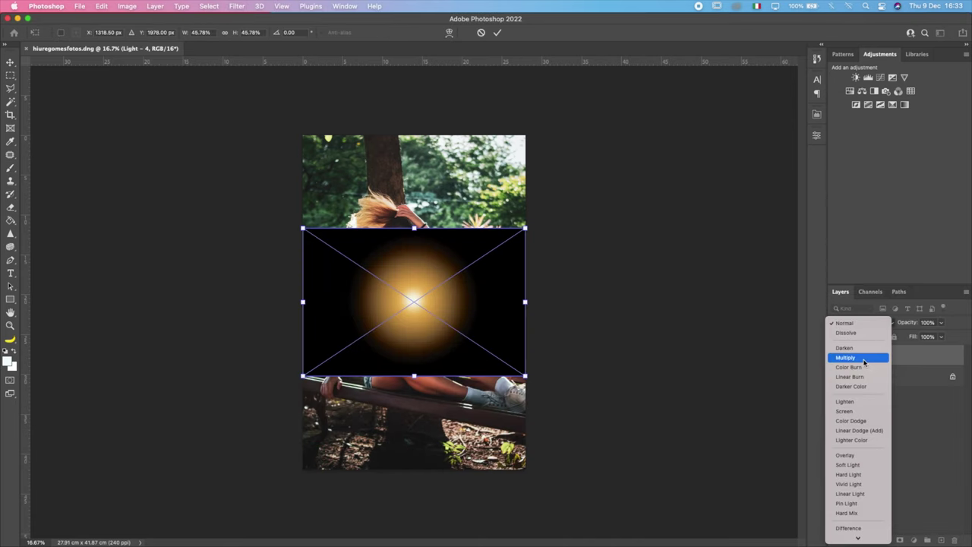
click(849, 411)
drag(476, 310, 557, 165)
drag(508, 231, 563, 279)
drag(326, 174, 254, 174)
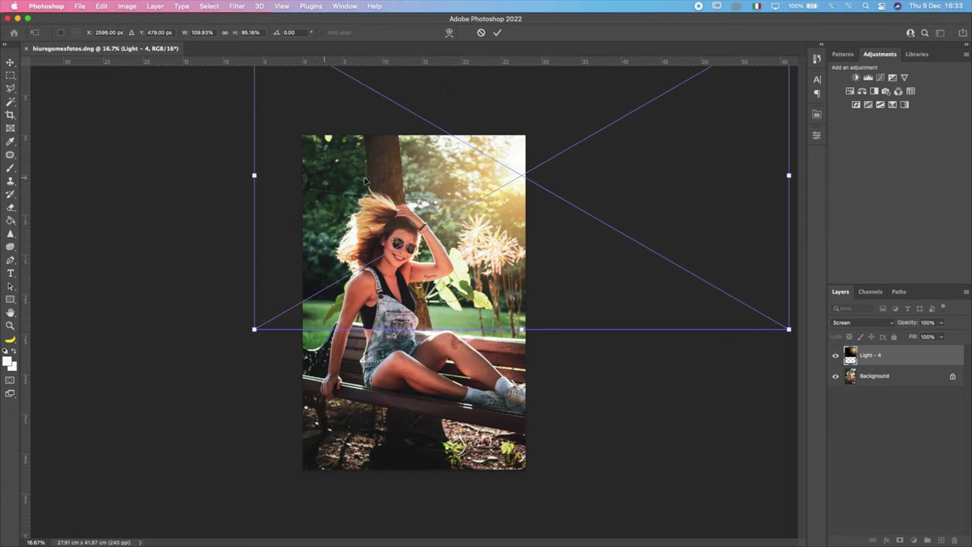
drag(375, 158, 386, 130)
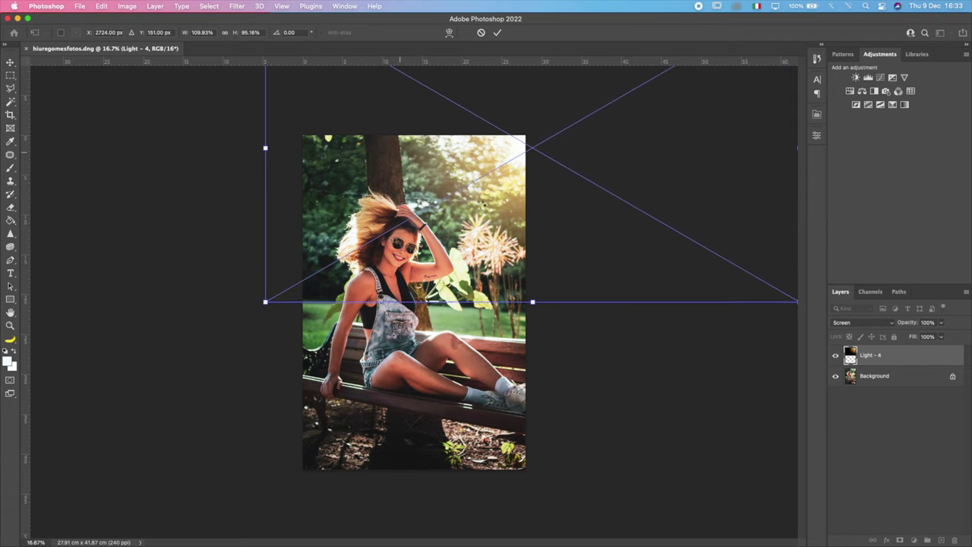
key(Return)
- Zoom in on the photo and pick the Spot Healing tool for blemishes
key(b)
scroll(471, 203, up, 5)
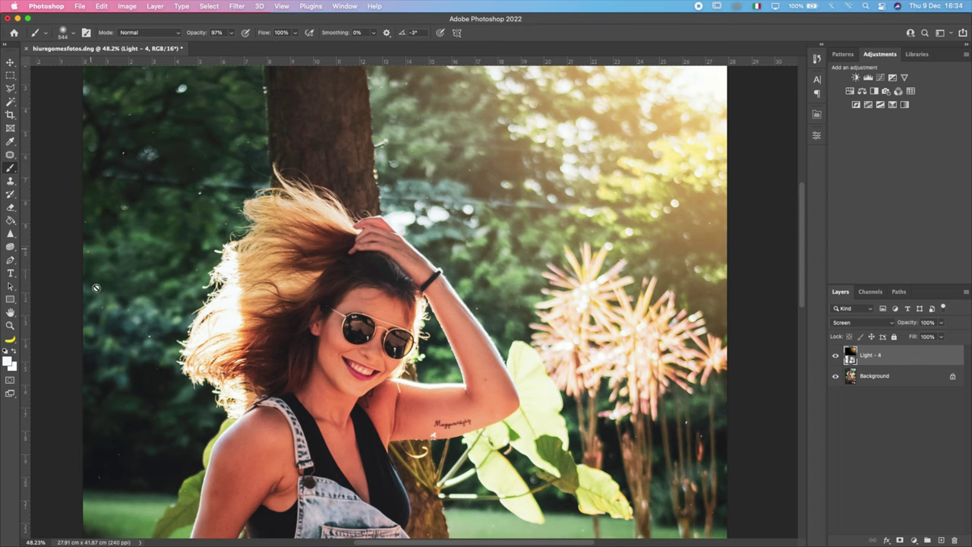
scroll(122, 337, down, 3)
scroll(564, 277, up, 6)
scroll(531, 254, down, 4)
scroll(532, 254, down, 3)
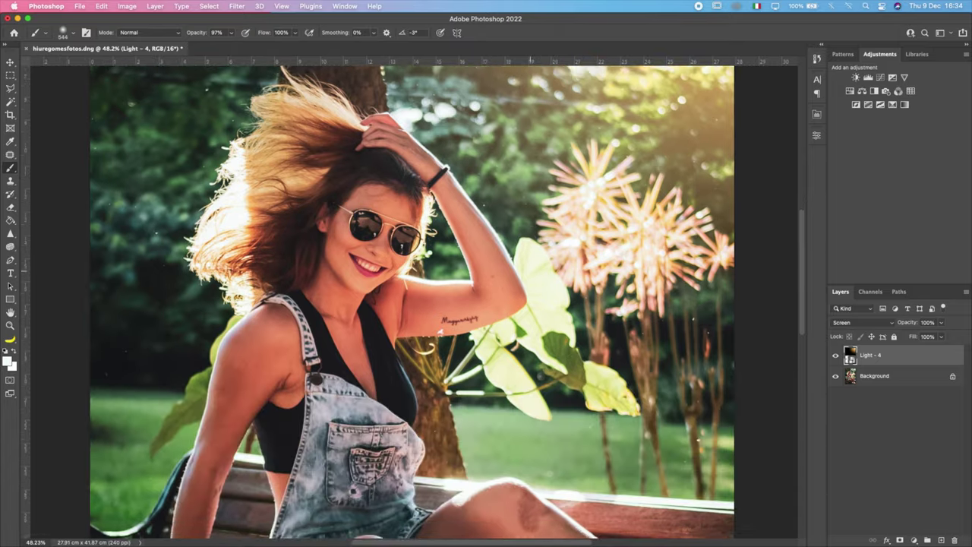
scroll(582, 372, down, 2)
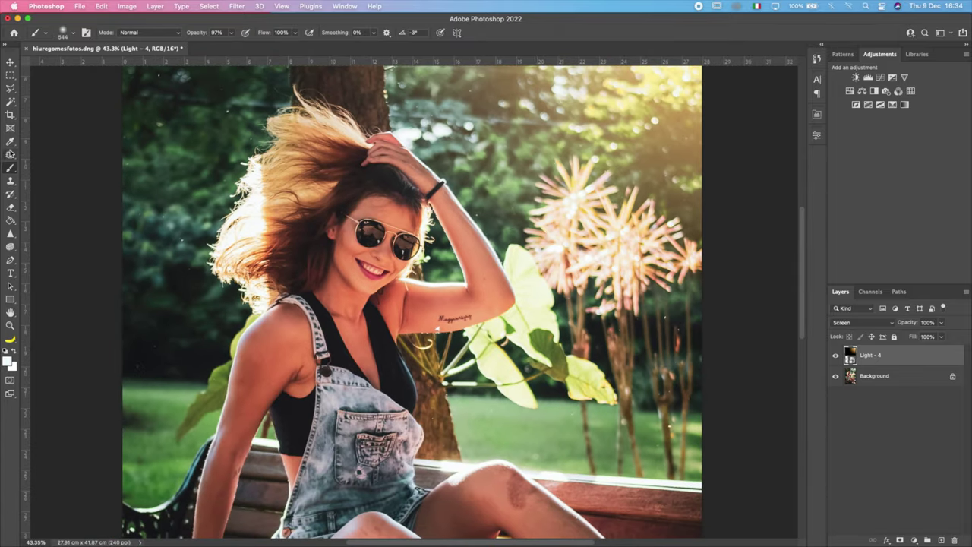
drag(9, 154, 60, 152)
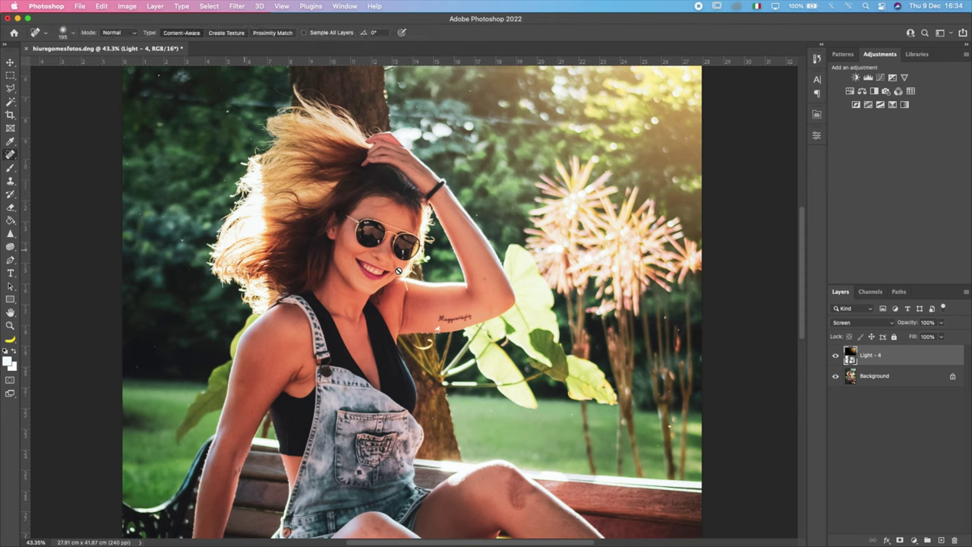
- Place Dirt / Dust / Scratches - 9.jpg from the overlays folder onto the photo
key(alt+bracketleft)
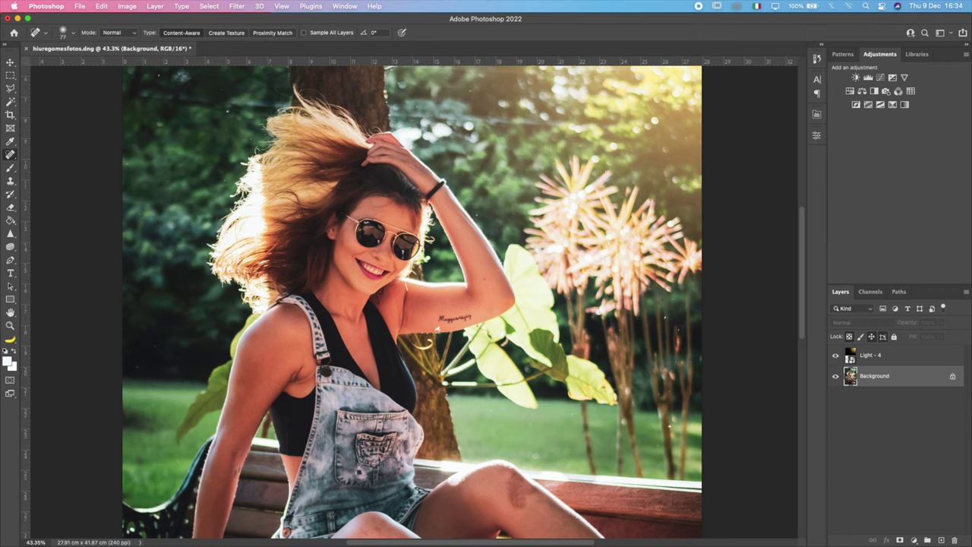
key(super+Tab)
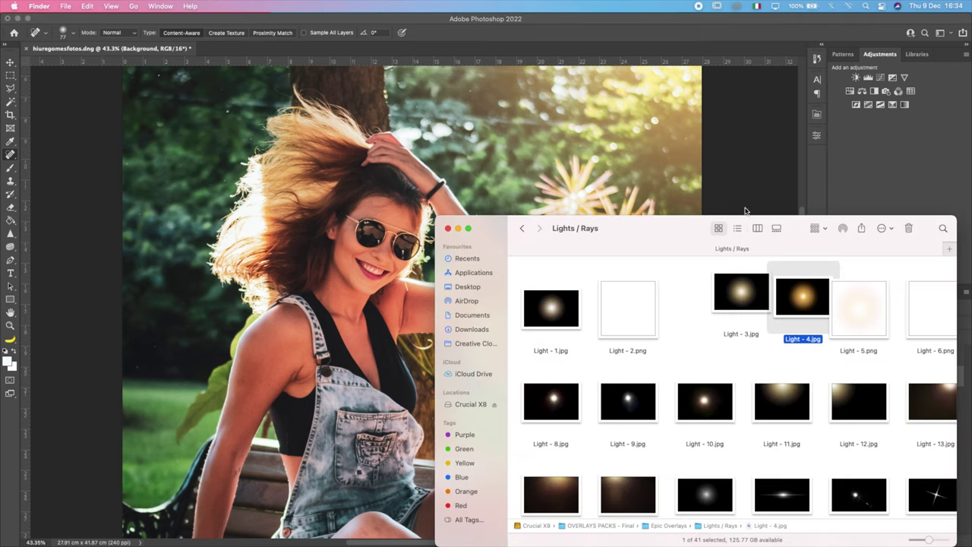
click(525, 229)
double_click(577, 278)
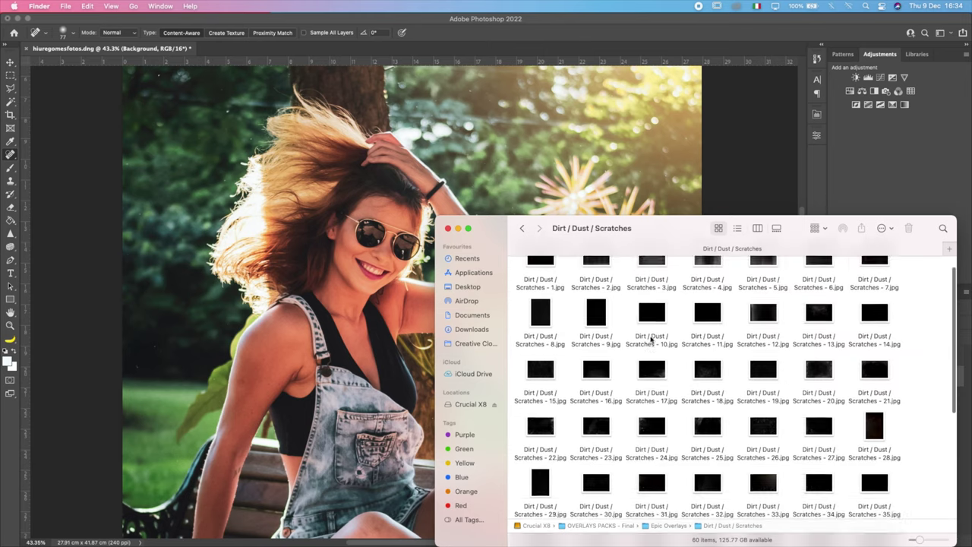
click(597, 340)
drag(596, 340, 394, 287)
- Scale the scratches layer to about 106% and set it to Screen blending
scroll(405, 301, down, 3)
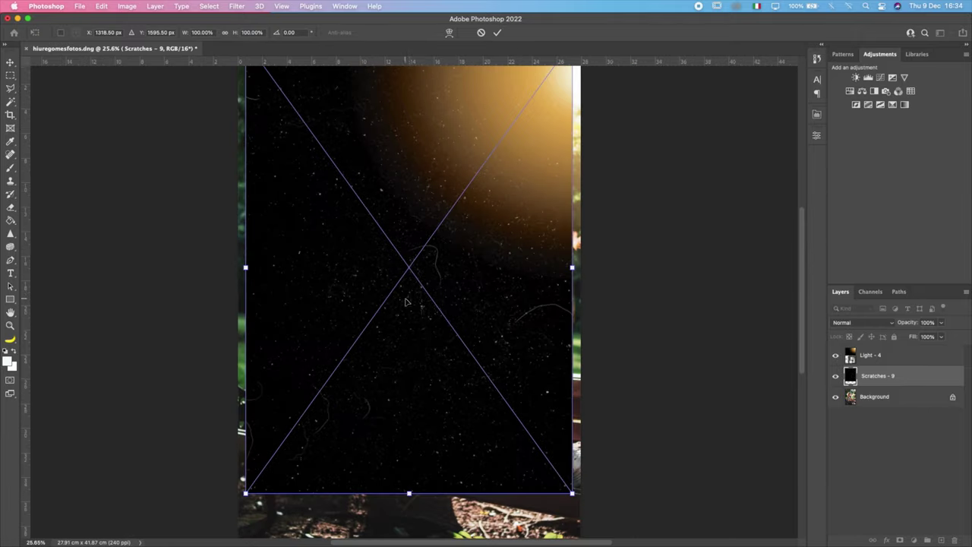
scroll(517, 193, down, 3)
drag(503, 157, 497, 174)
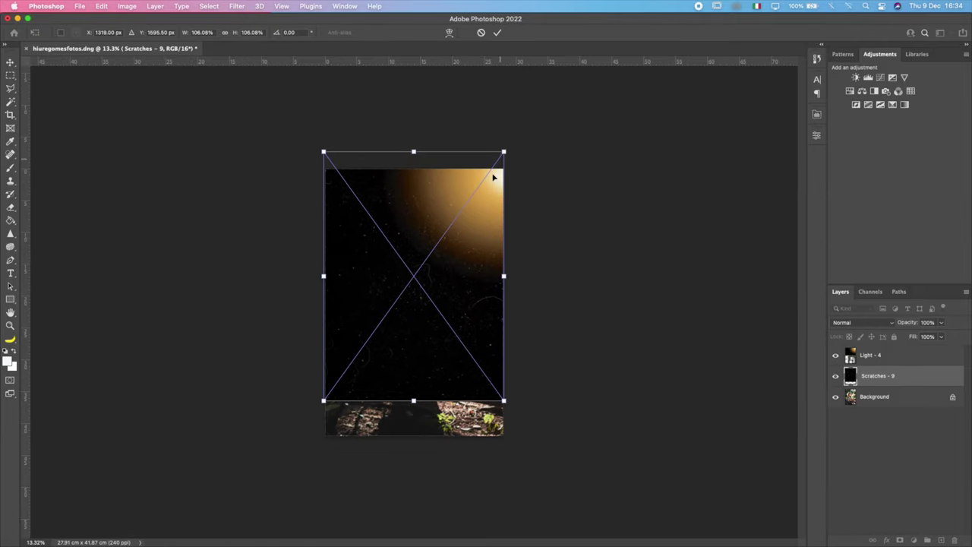
mouse_move(449, 235)
mouse_down()
mouse_move(449, 295)
mouse_move(413, 164)
mouse_up()
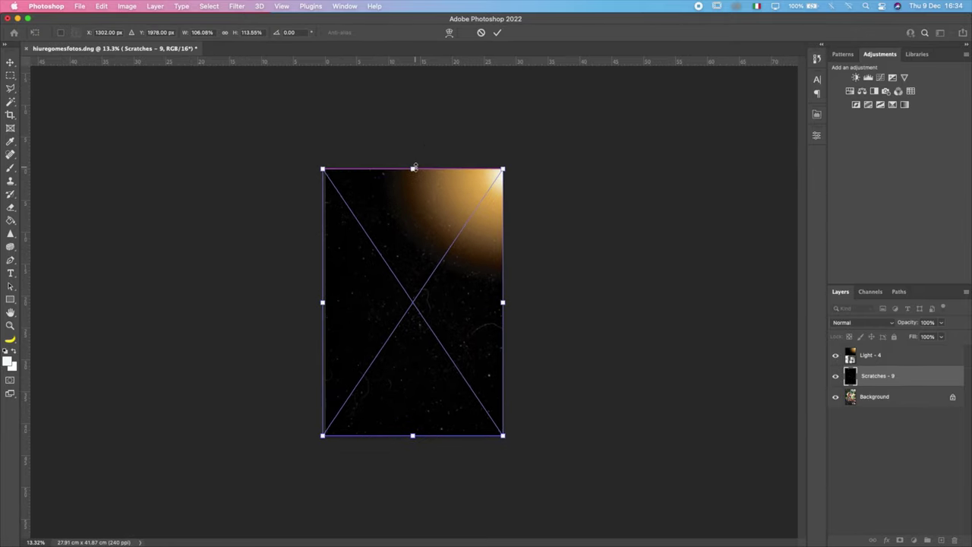
key(Return)
key(j)
click(855, 322)
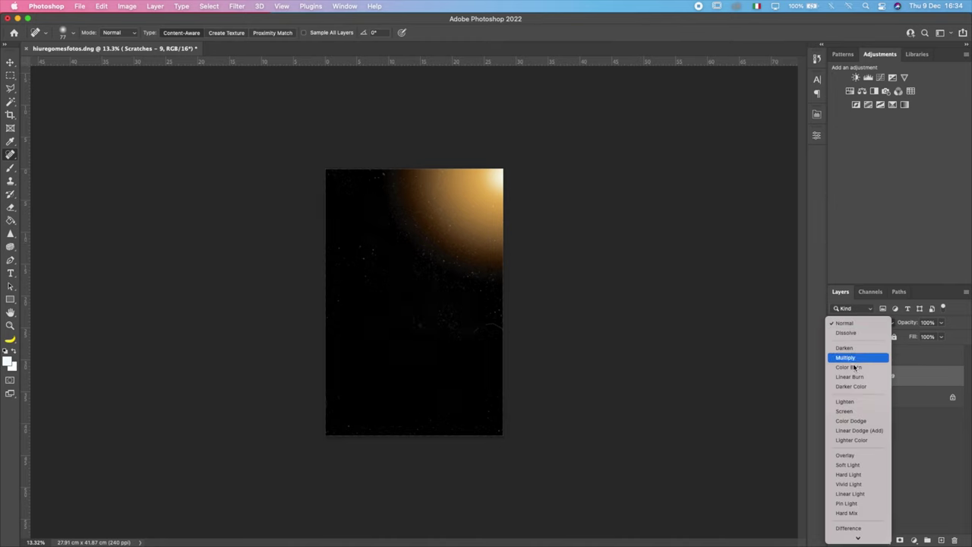
click(847, 411)
scroll(467, 285, up, 3)
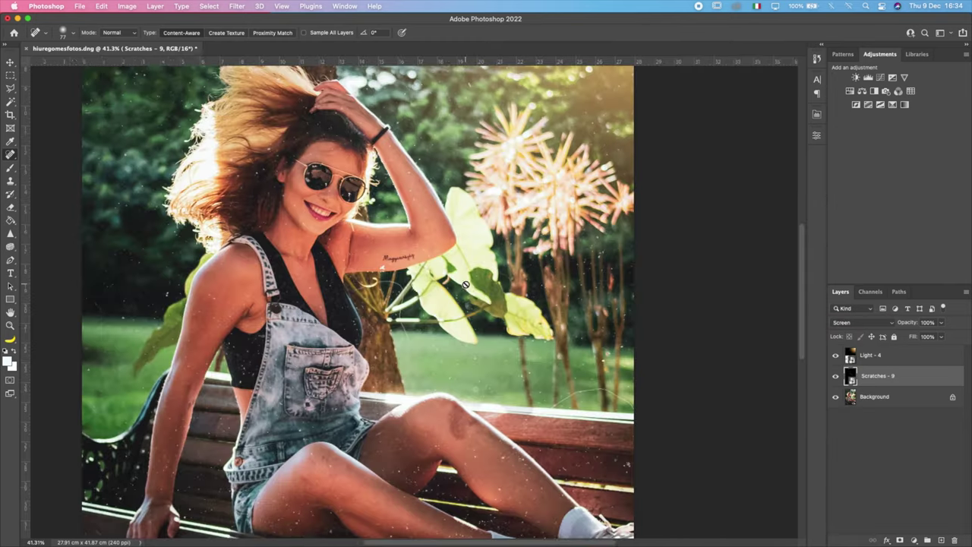
- Apply a Gaussian Blur to the Scratches - 9 dust layer
click(209, 6)
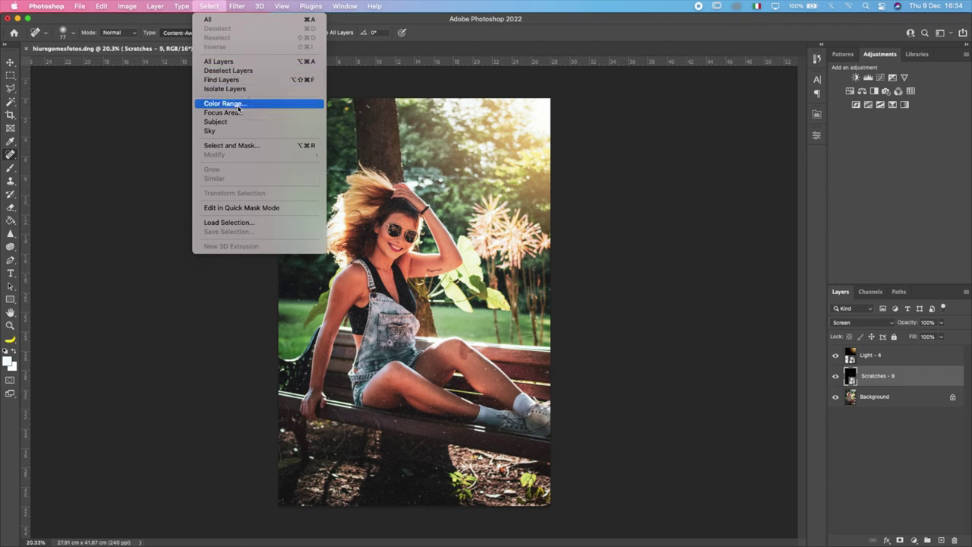
mouse_move(237, 6)
mouse_move(323, 136)
click(424, 173)
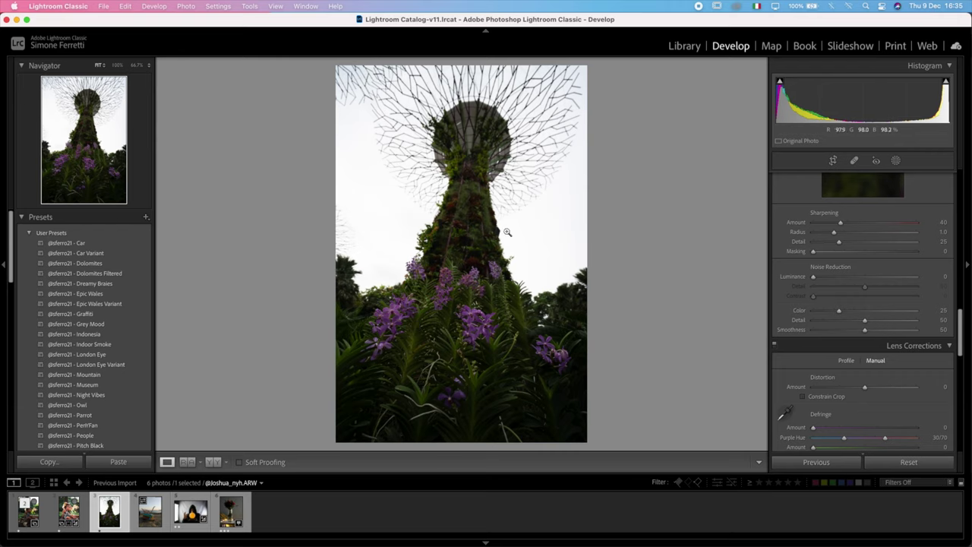
- Tilt the Supertree photo to -1.51° and tighten the crop from the top-left corner
click(831, 162)
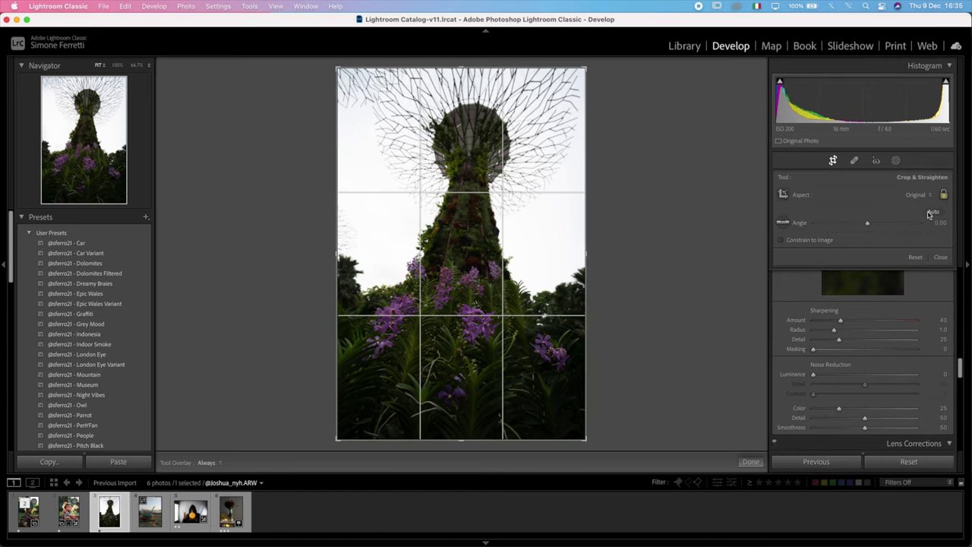
drag(867, 223, 864, 223)
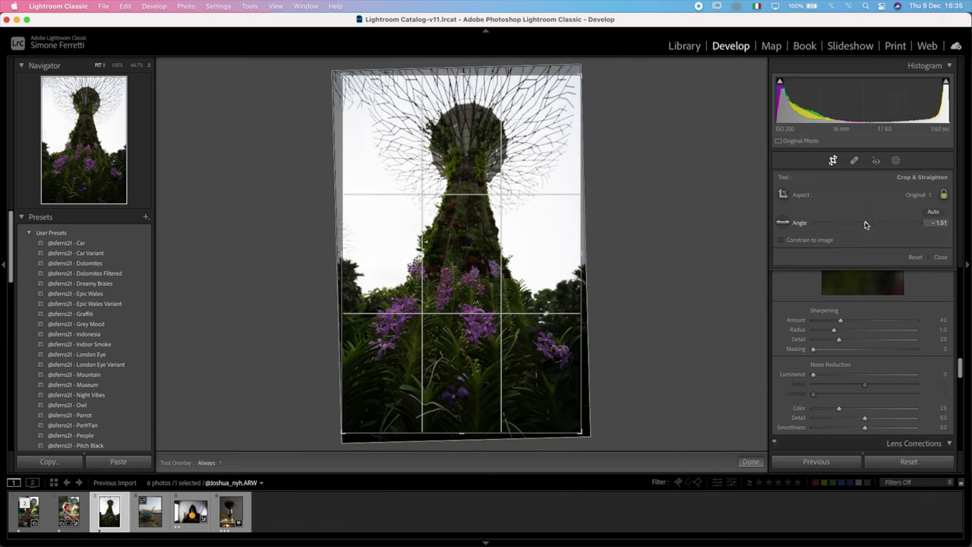
drag(342, 75, 351, 84)
drag(487, 148, 490, 165)
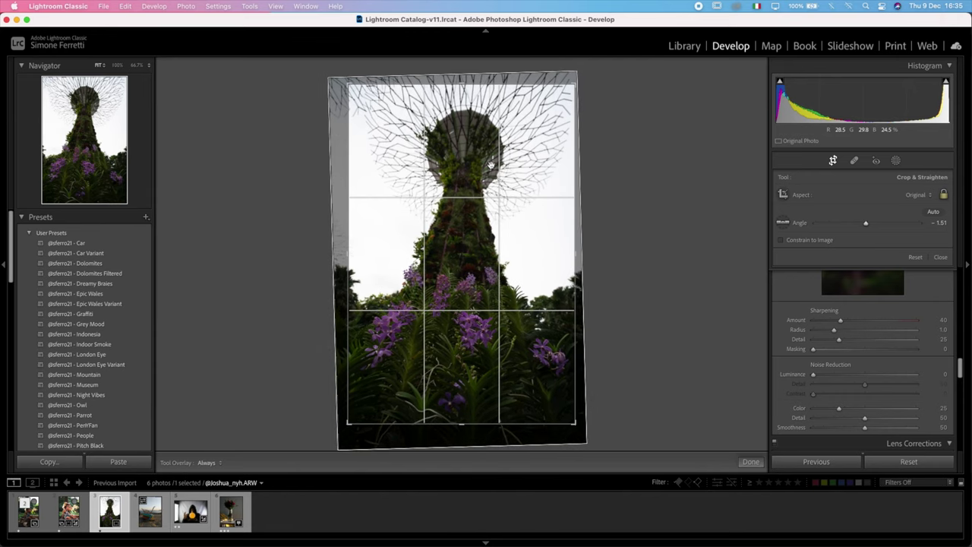
- Apply the crop and lift Shadows to about +55
key(Return)
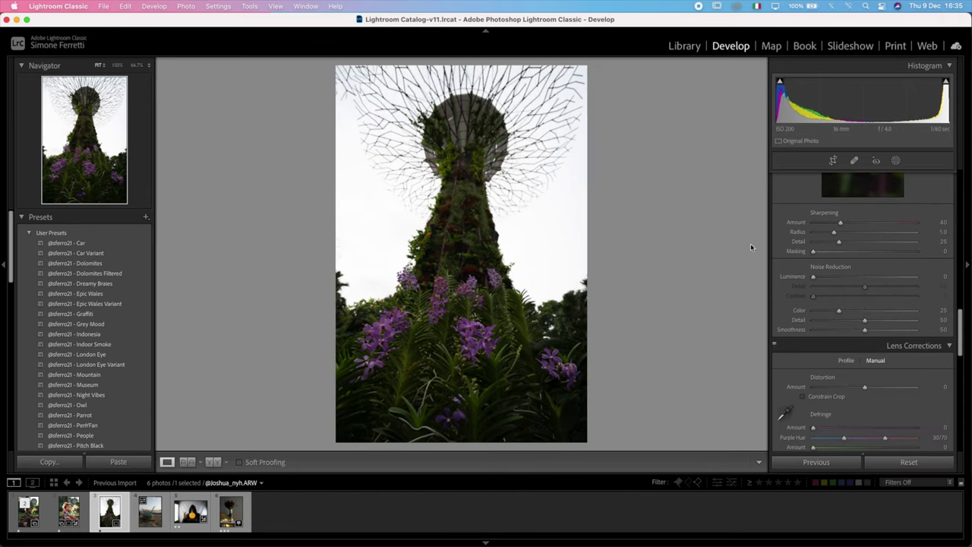
scroll(902, 298, up, 5)
scroll(902, 298, up, 5)
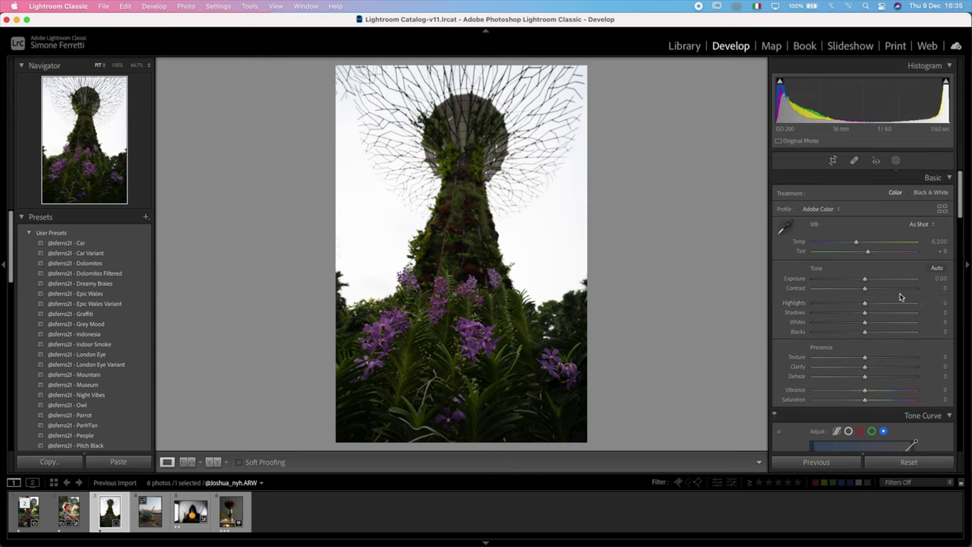
drag(865, 312, 893, 310)
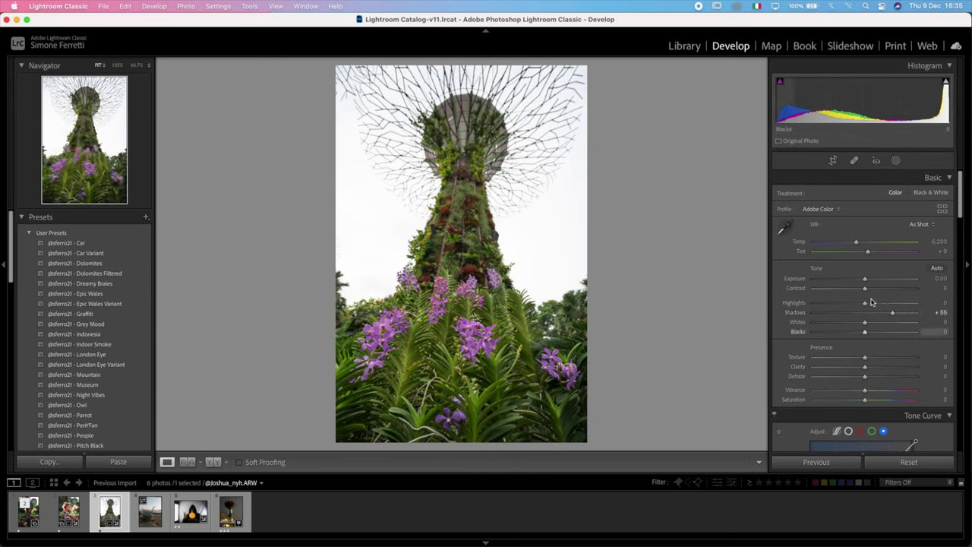
- Lower green saturation and luminance, and raise Contrast to +14 and Clarity to +16
scroll(853, 313, down, 5)
drag(867, 307, 848, 320)
scroll(848, 320, up, 5)
drag(864, 288, 872, 287)
drag(863, 369, 874, 390)
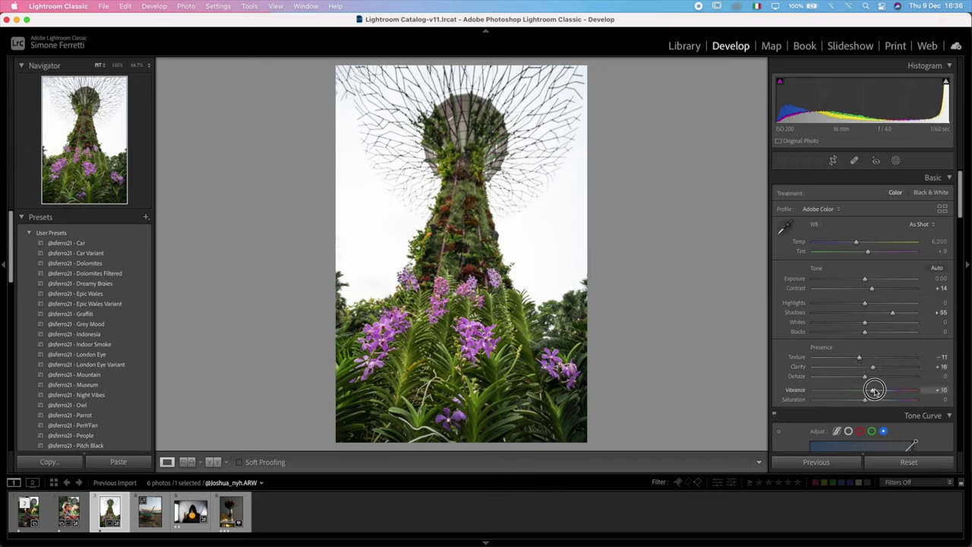
- Add a Select Sky mask with Exposure -0.69 and Dehaze 51 to define the clouds
click(896, 162)
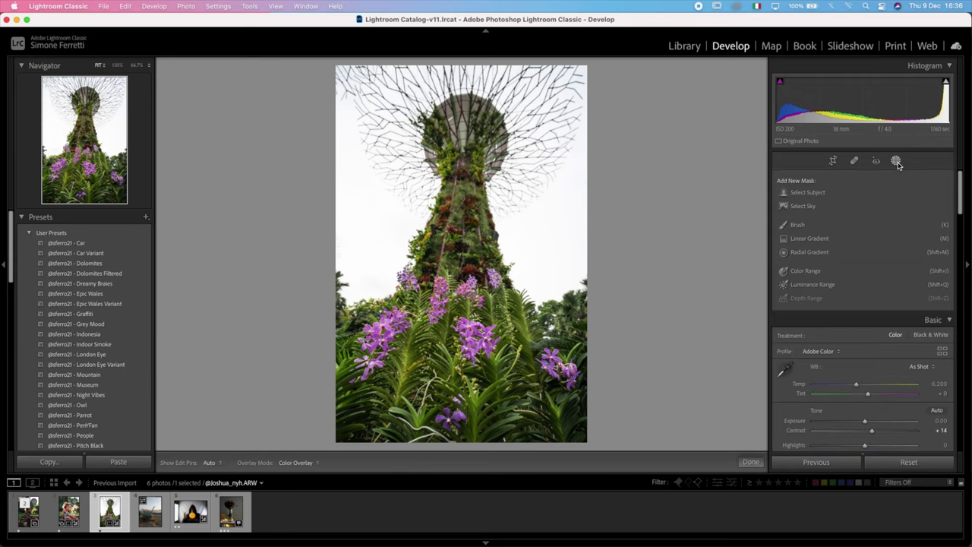
click(803, 206)
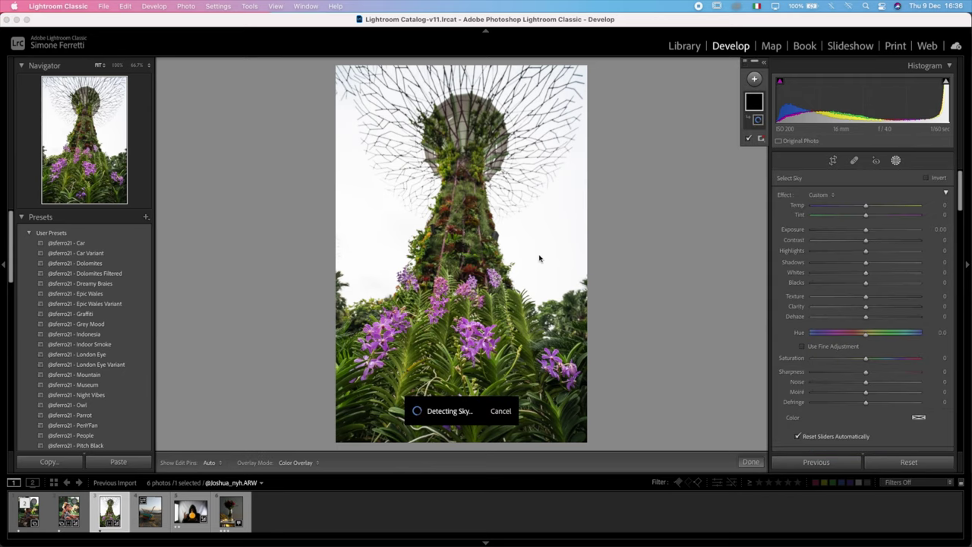
drag(865, 230, 856, 235)
drag(872, 315, 893, 315)
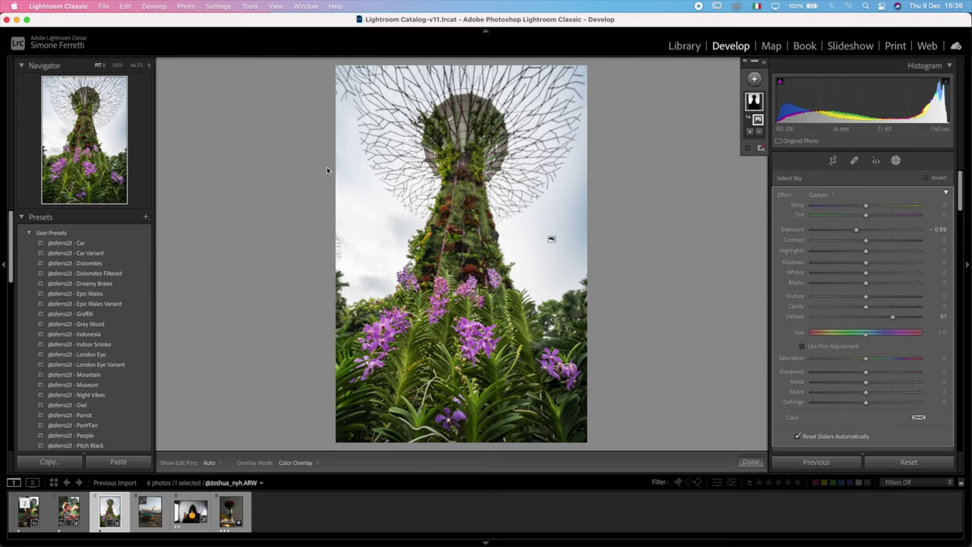
- Shape the RGB tone curve with shadow and highlight (190/195) points and a lifted black point
click(751, 462)
scroll(856, 306, down, 10)
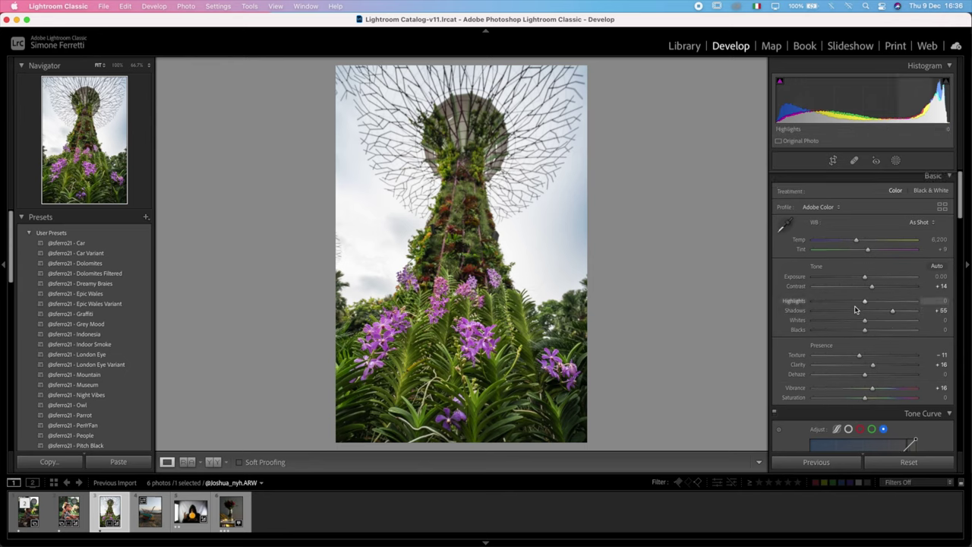
click(849, 250)
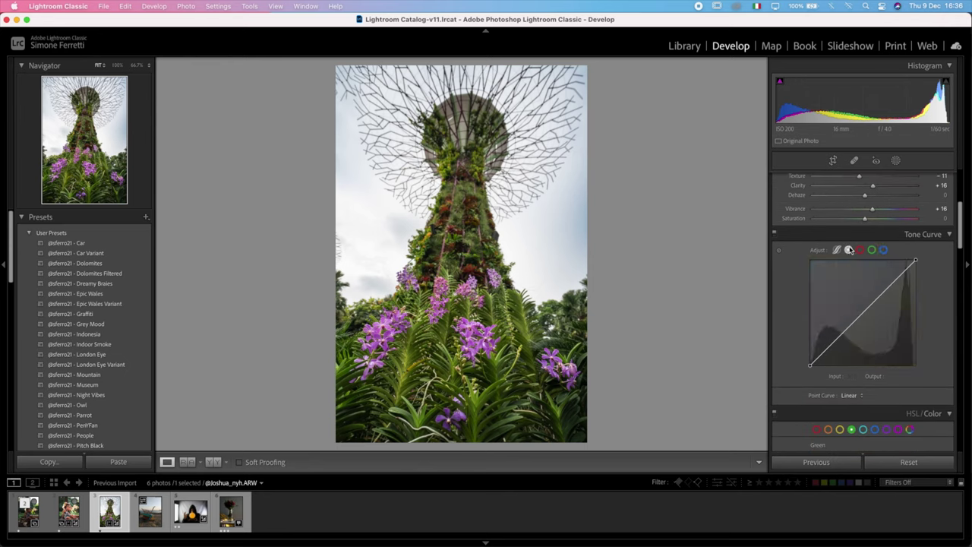
click(836, 340)
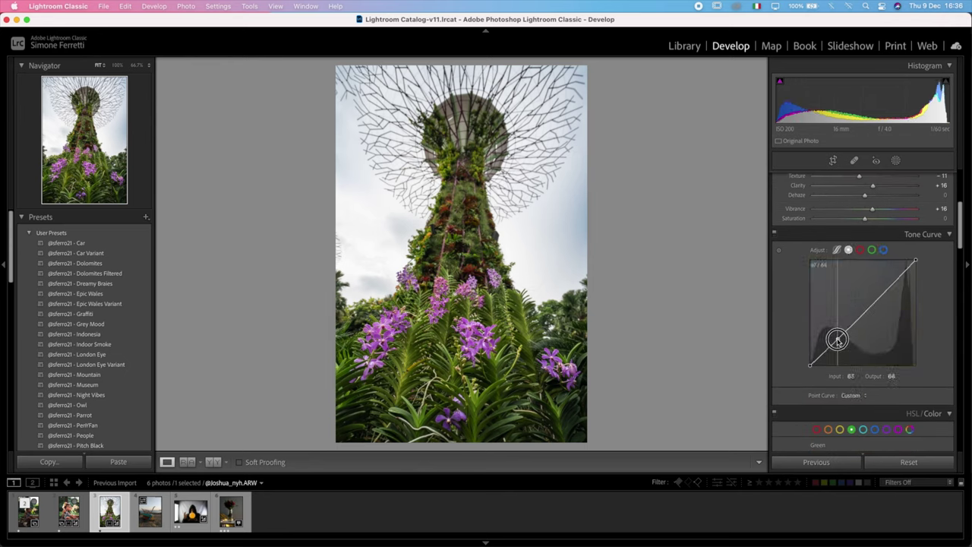
drag(836, 341, 838, 339)
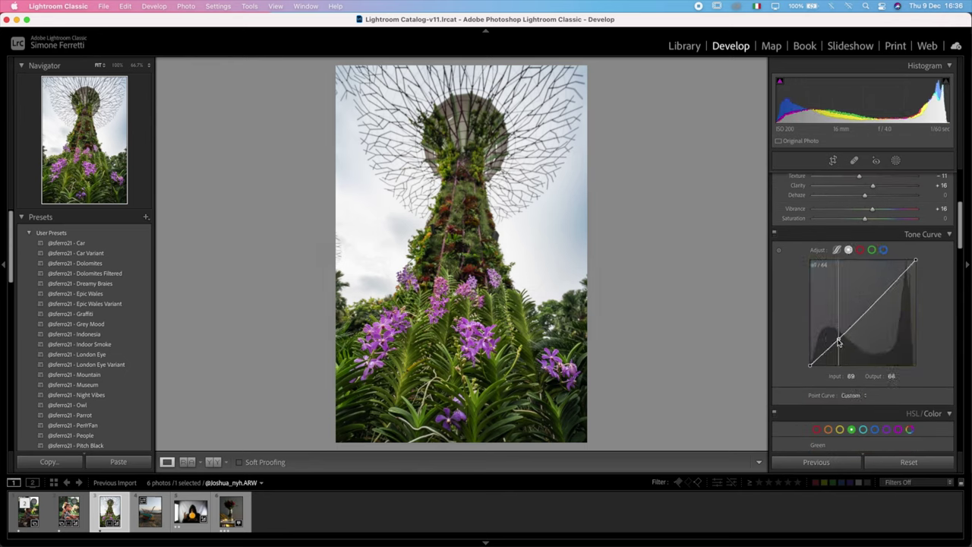
click(891, 286)
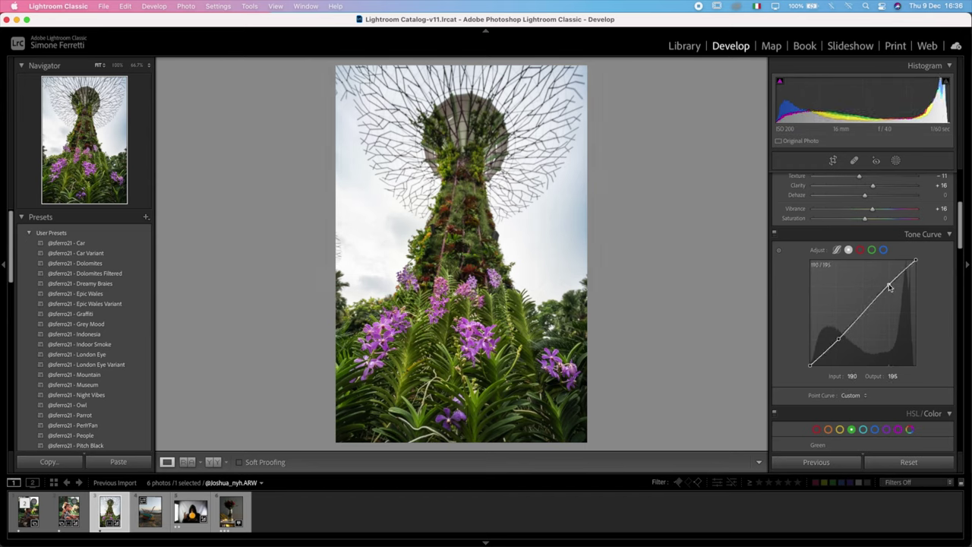
drag(810, 367, 804, 355)
key(backslash)
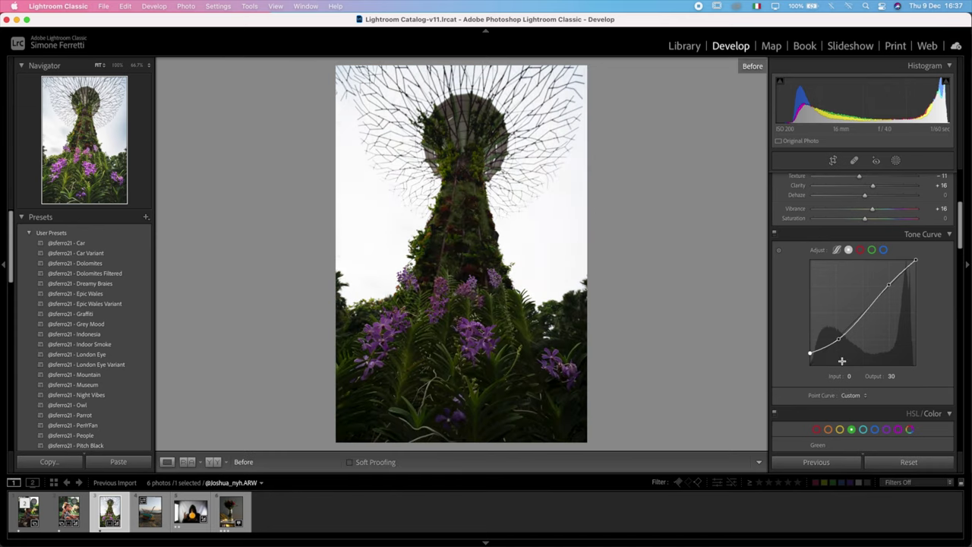
key(backslash)
- Raise Purple saturation to +17 in HSL/Color and compare against the original
scroll(843, 364, down, 5)
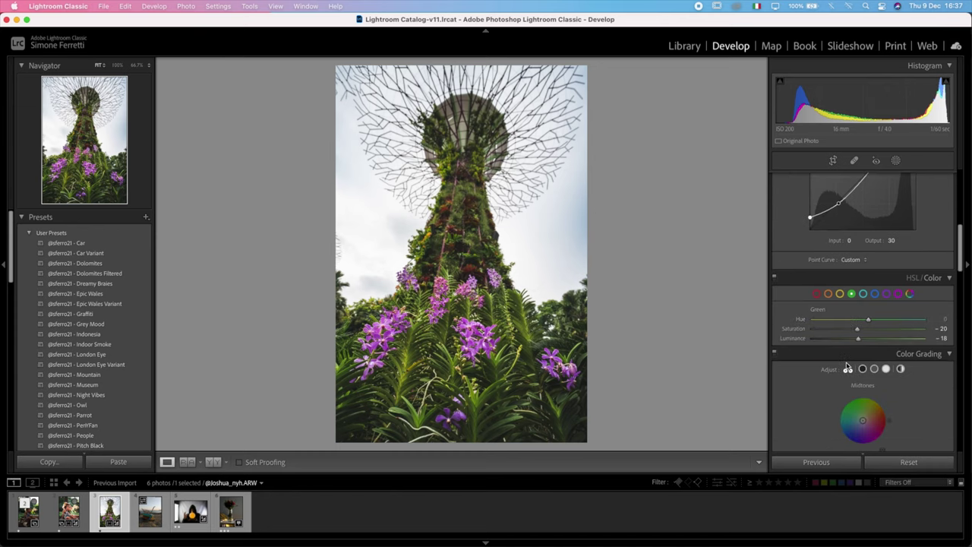
scroll(881, 304, down, 1)
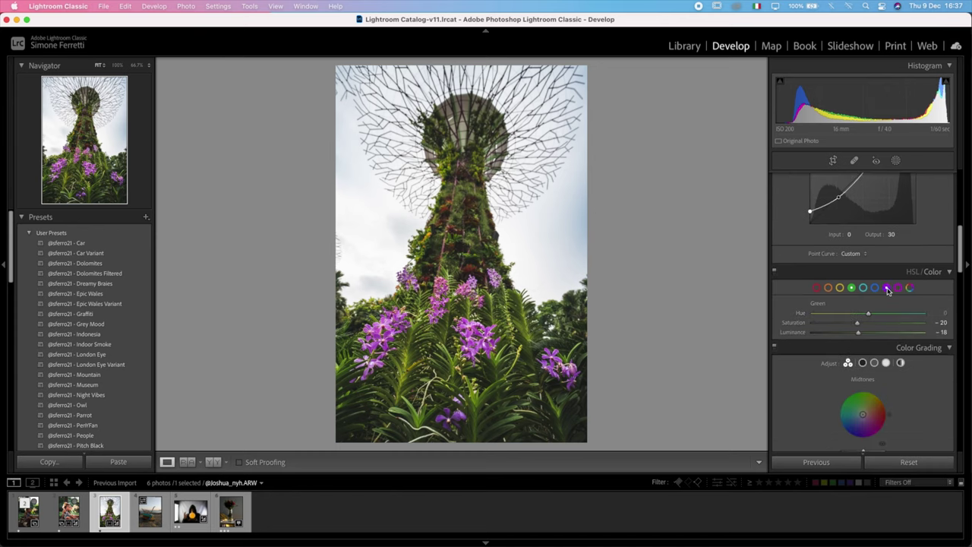
click(888, 289)
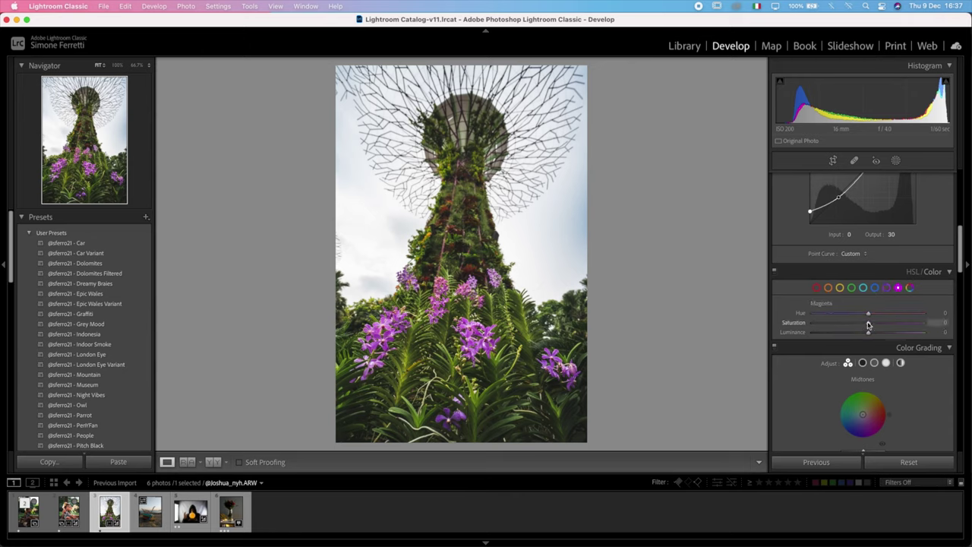
drag(875, 323, 894, 316)
click(887, 289)
key(backslash)
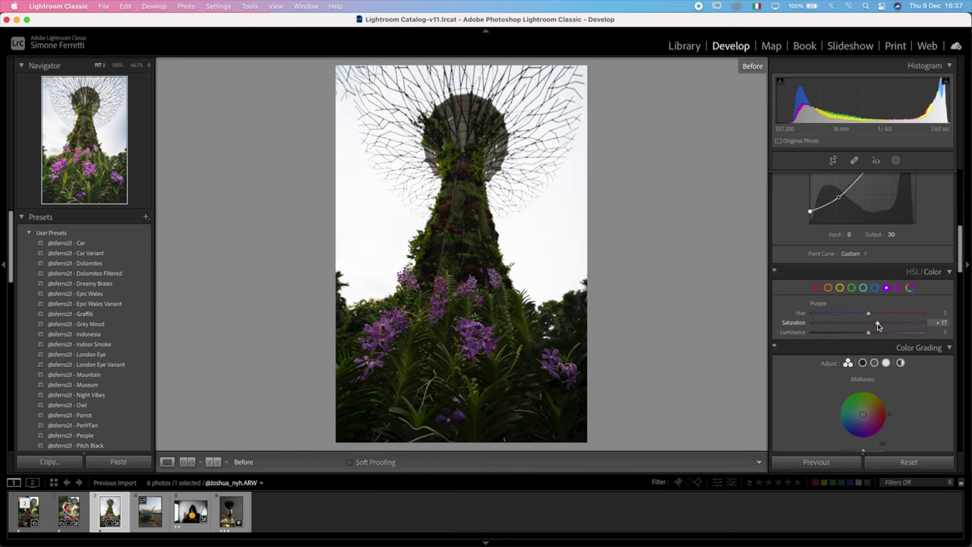
key(backslash)
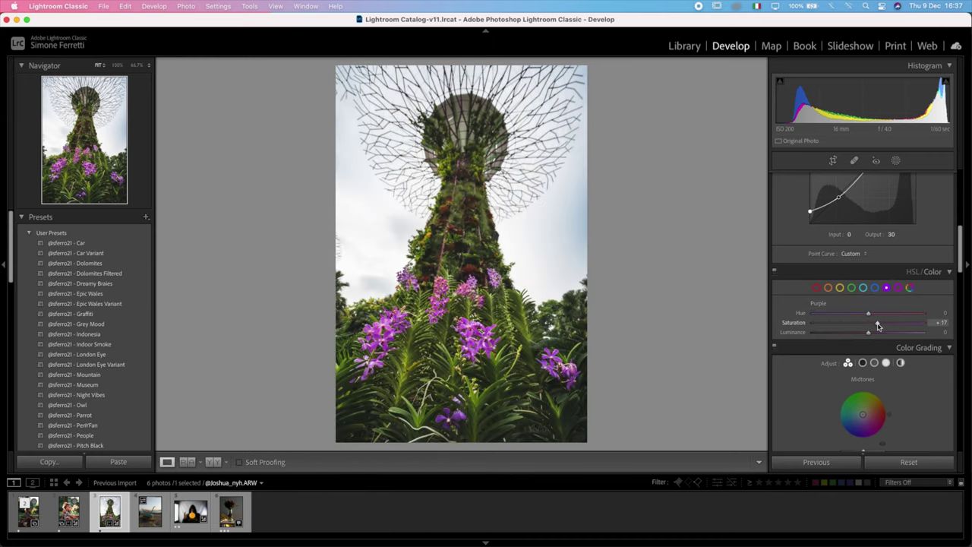
- Send the Supertree photo to Adobe Photoshop 2022 for editing
right_click(469, 220)
mouse_move(532, 307)
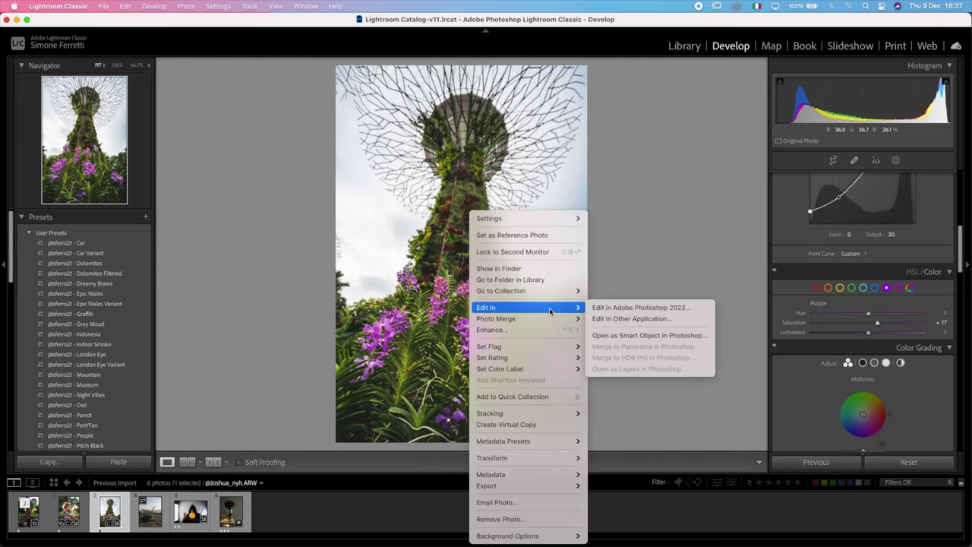
click(644, 309)
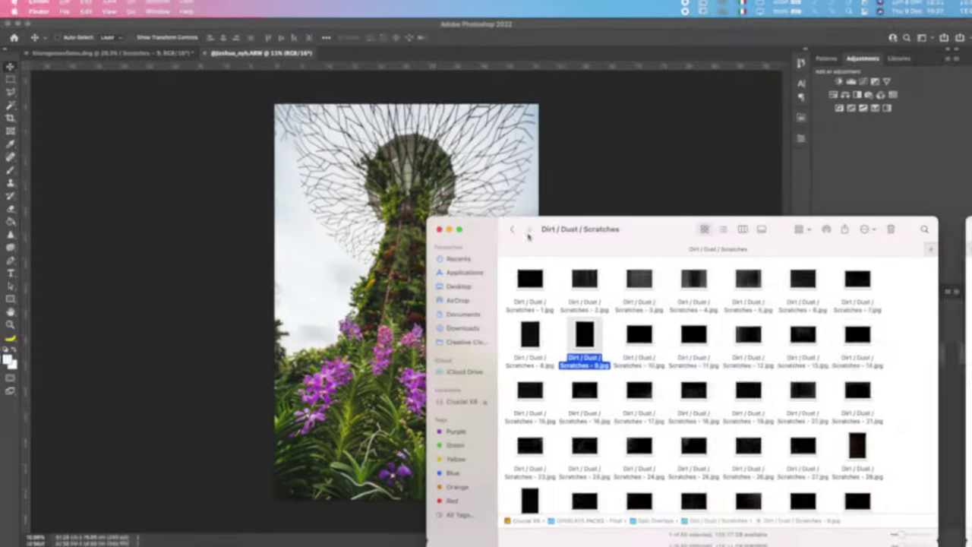
- Place Light - 3.jpg from the Lights / Rays folder and enlarge it over the upper photo
click(512, 230)
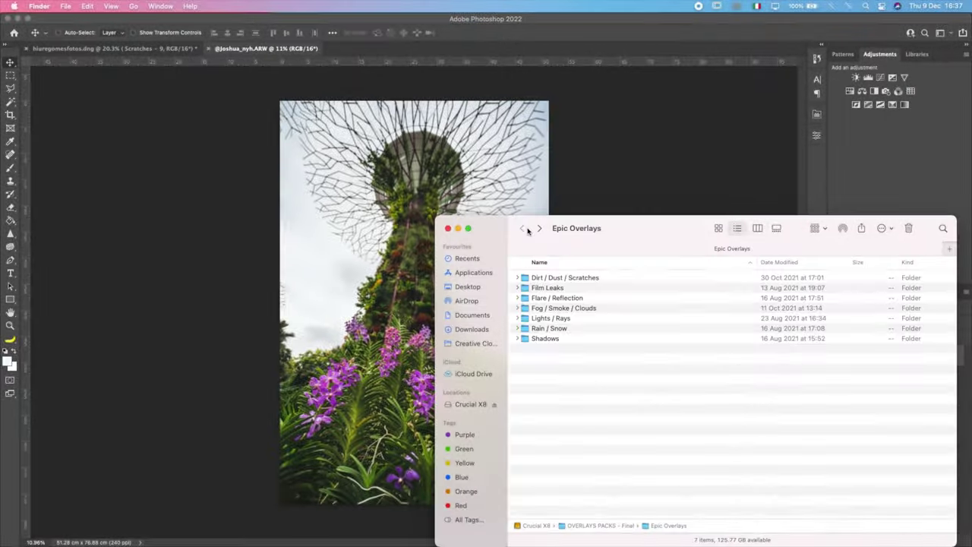
double_click(560, 319)
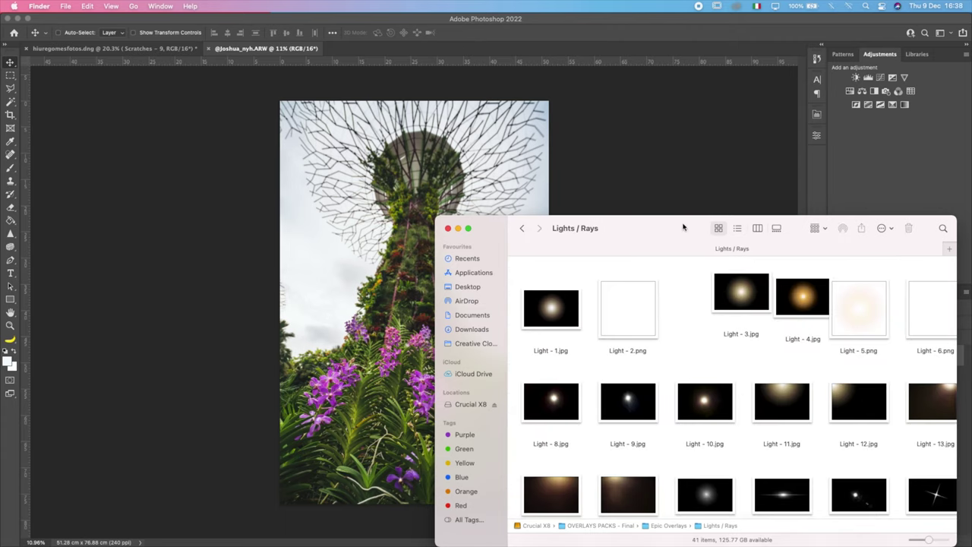
drag(683, 227, 667, 190)
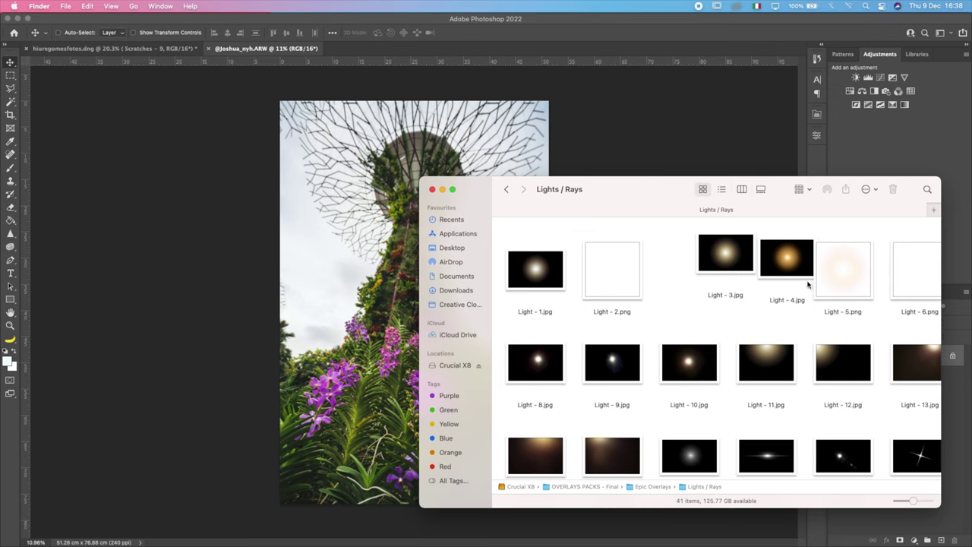
drag(718, 253, 275, 232)
drag(362, 280, 548, 377)
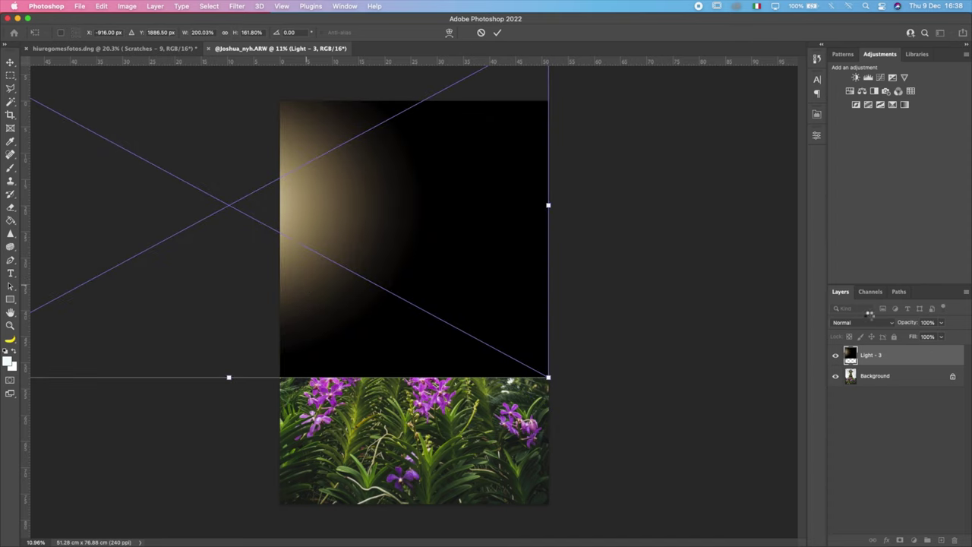
- Blend the Light - 3 overlay layer in Screen mode
key(Return)
click(862, 322)
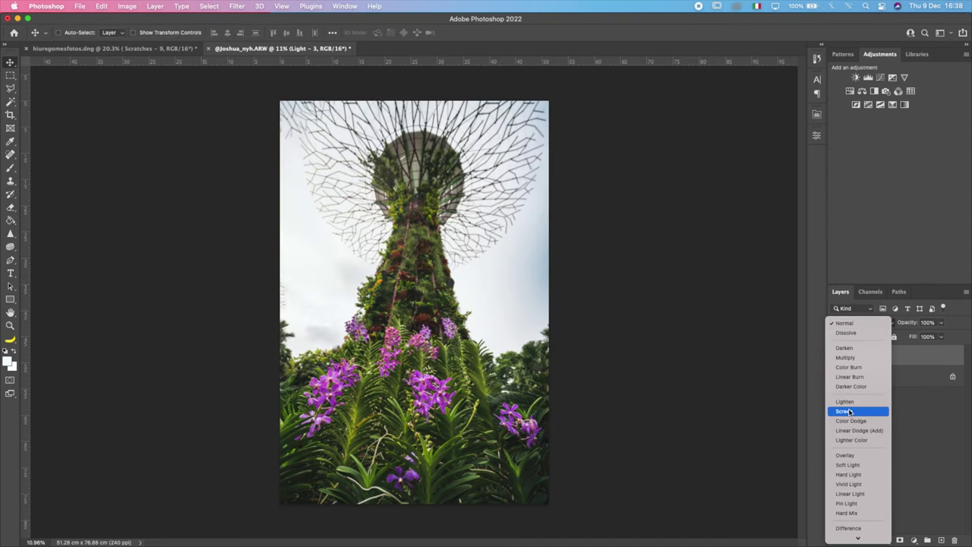
click(849, 411)
- Enlarge and shift the light overlay to the photo's left, then duplicate it as Light - 3 copy
drag(385, 232, 386, 319)
key(ctrl+t)
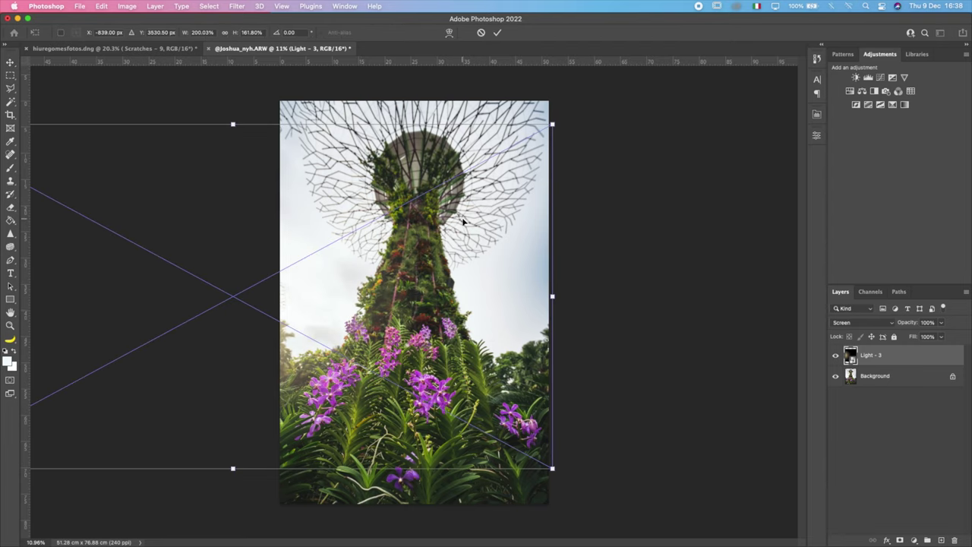
drag(553, 124, 635, 66)
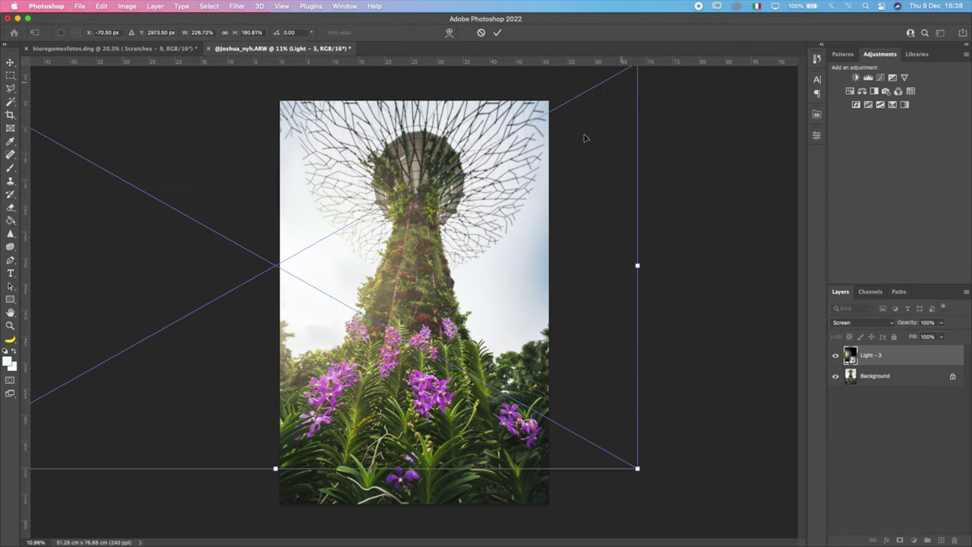
key(ctrl+minus)
drag(414, 281, 439, 287)
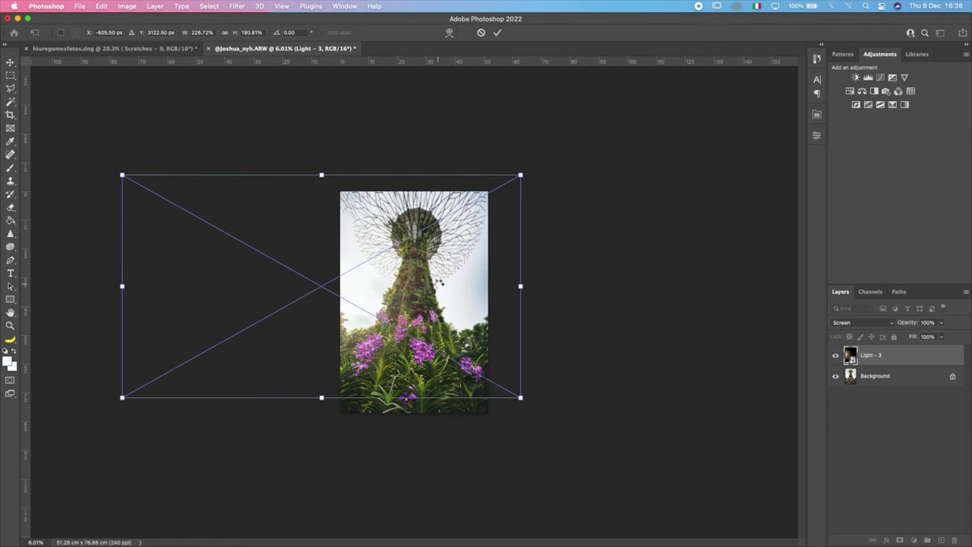
key(Return)
key(ctrl+0)
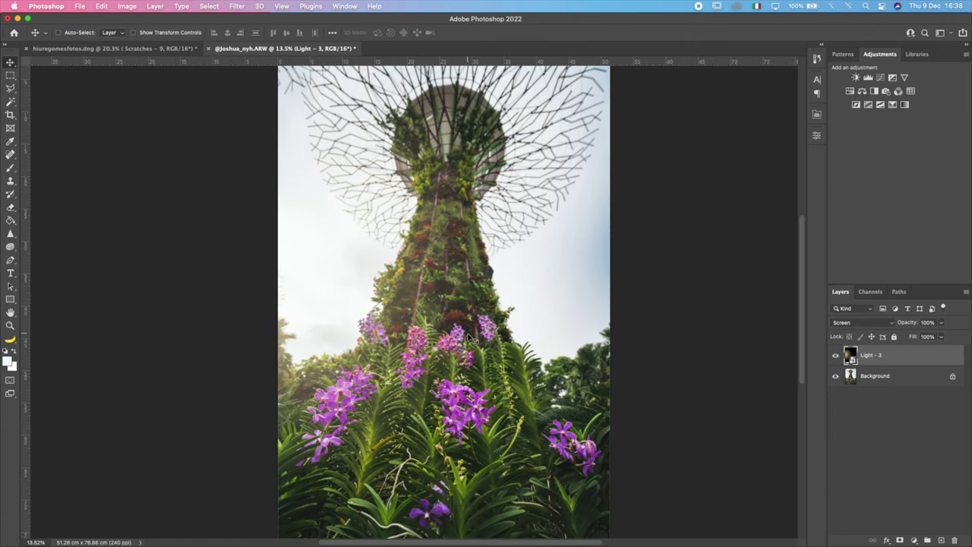
key(ctrl+j)
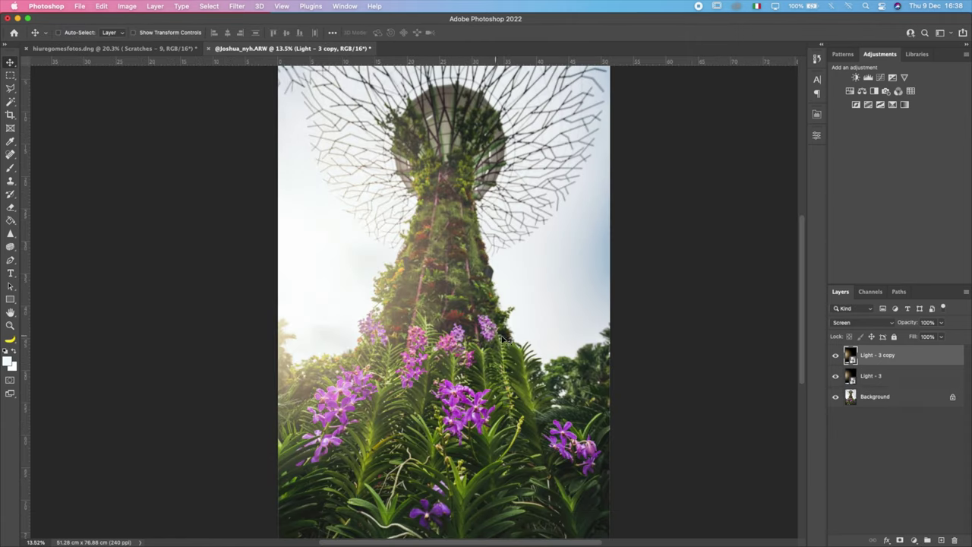
scroll(512, 347, down, 2)
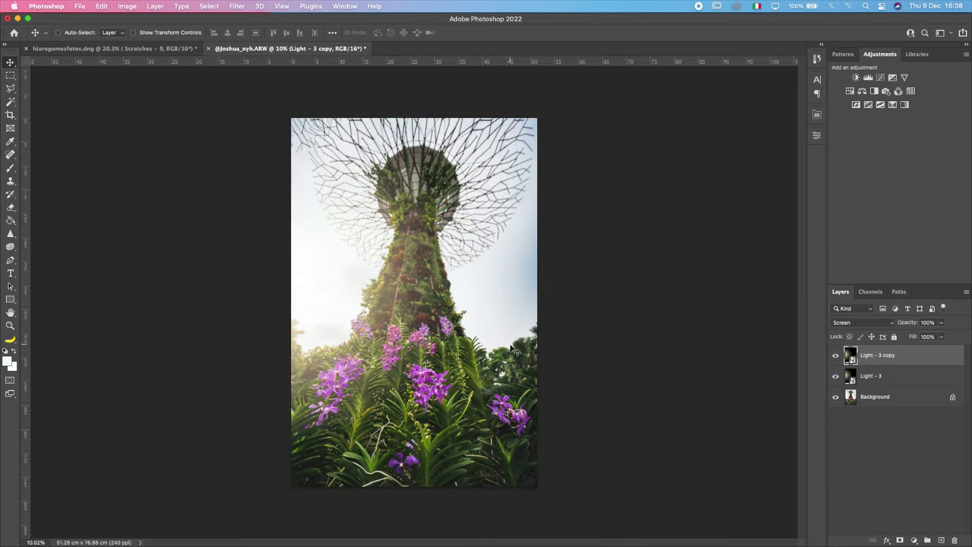
- Add a layer mask to Light - 3 copy and brush black over the tower and flowers
click(901, 538)
key(b)
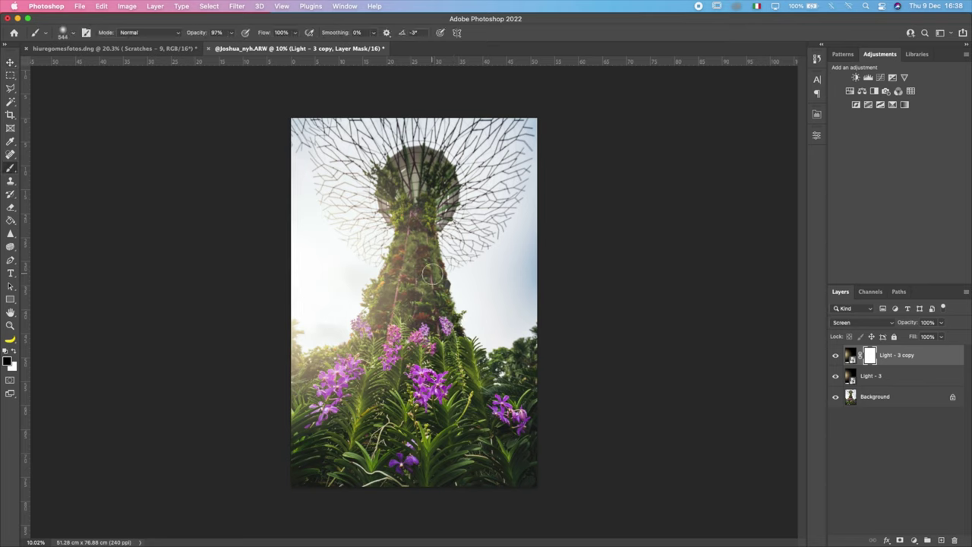
drag(432, 275, 429, 266)
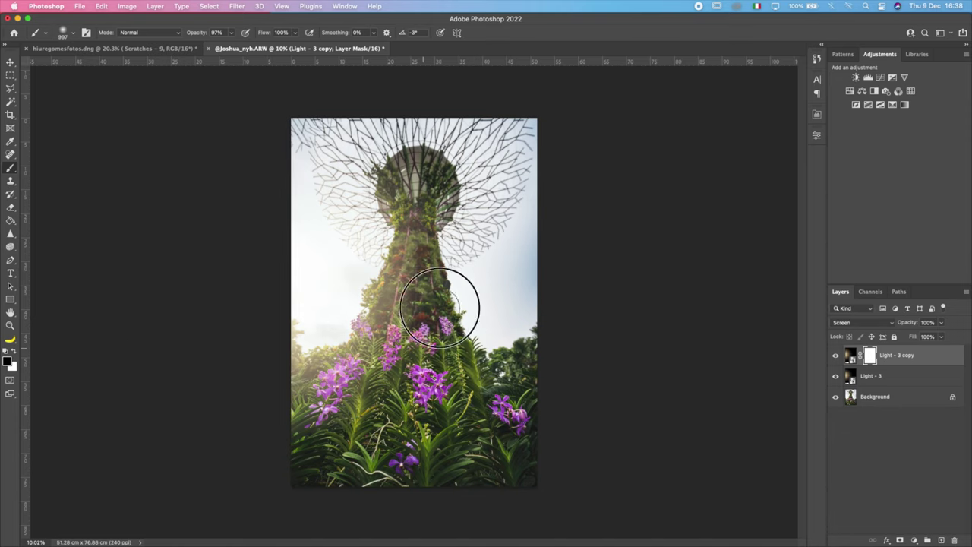
mouse_move(447, 329)
mouse_down()
mouse_move(441, 306)
mouse_move(450, 233)
mouse_up()
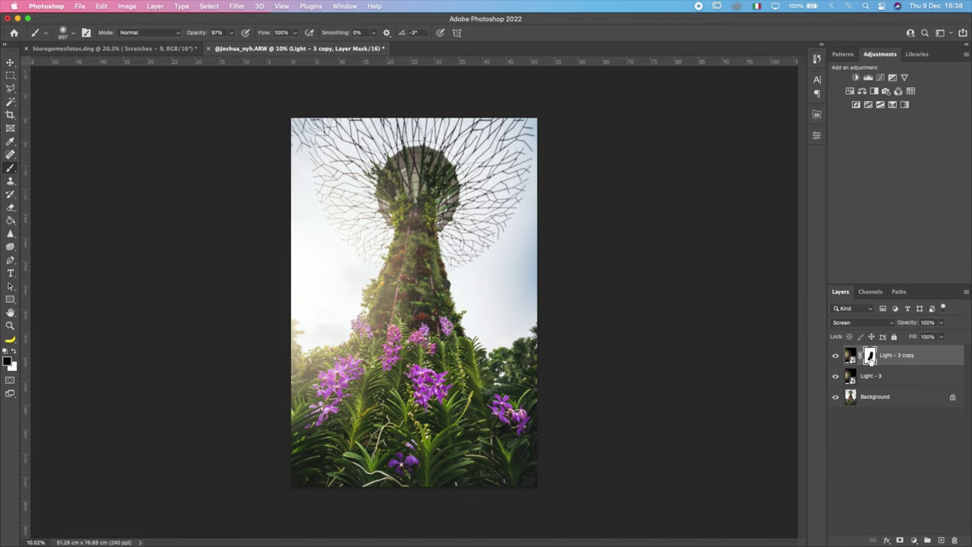
scroll(487, 342, up, 2)
mouse_move(490, 342)
mouse_down()
mouse_move(448, 395)
mouse_move(365, 463)
mouse_up()
scroll(503, 443, down, 1)
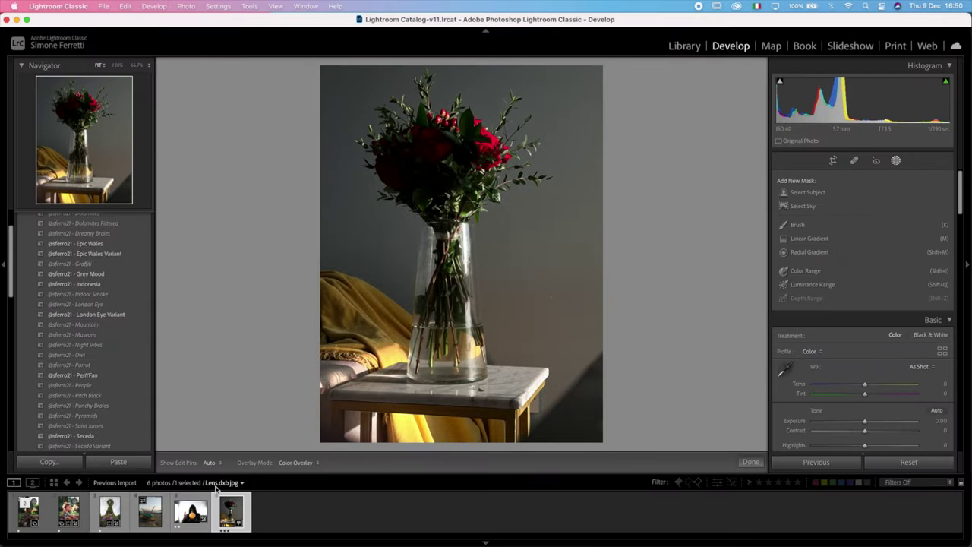
- Crop the vase photo in slightly from the bottom-right corner
key(r)
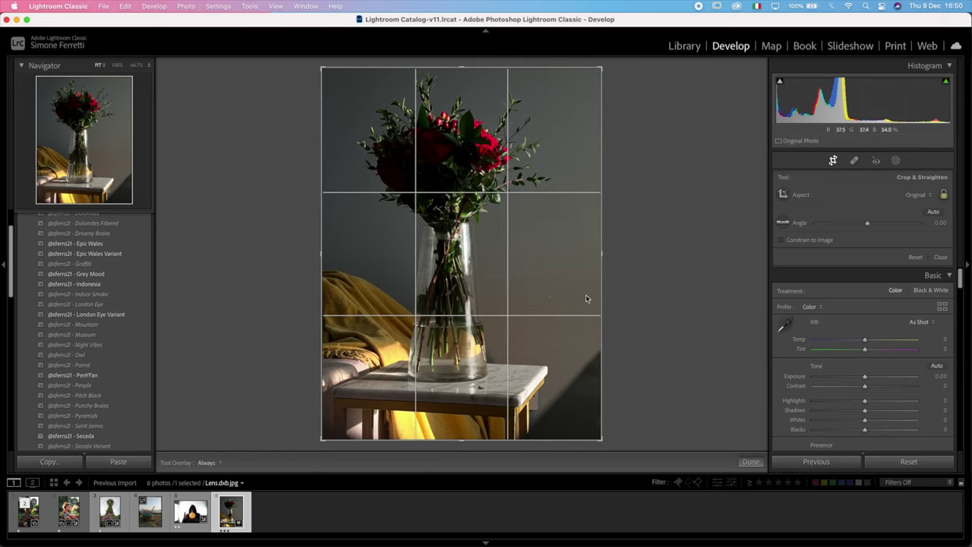
drag(597, 439, 591, 428)
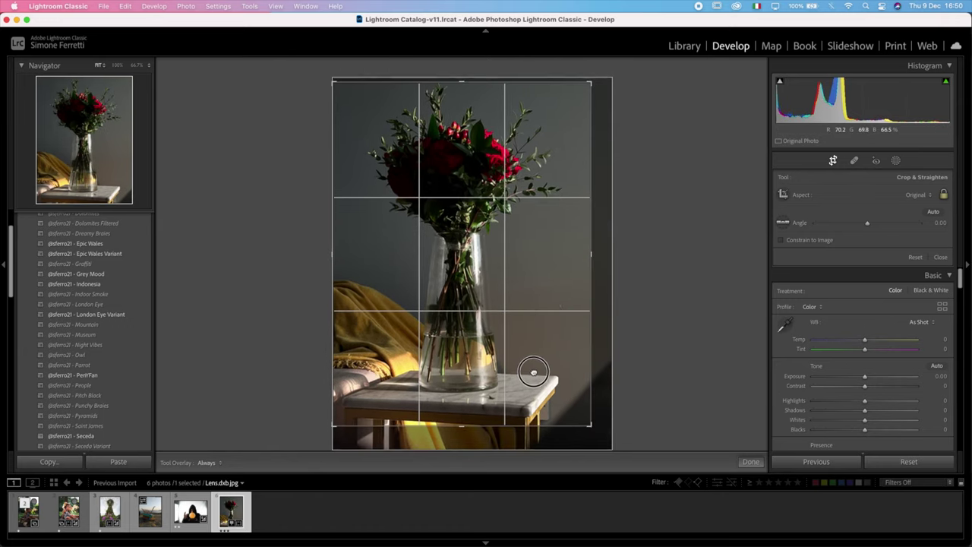
key(Return)
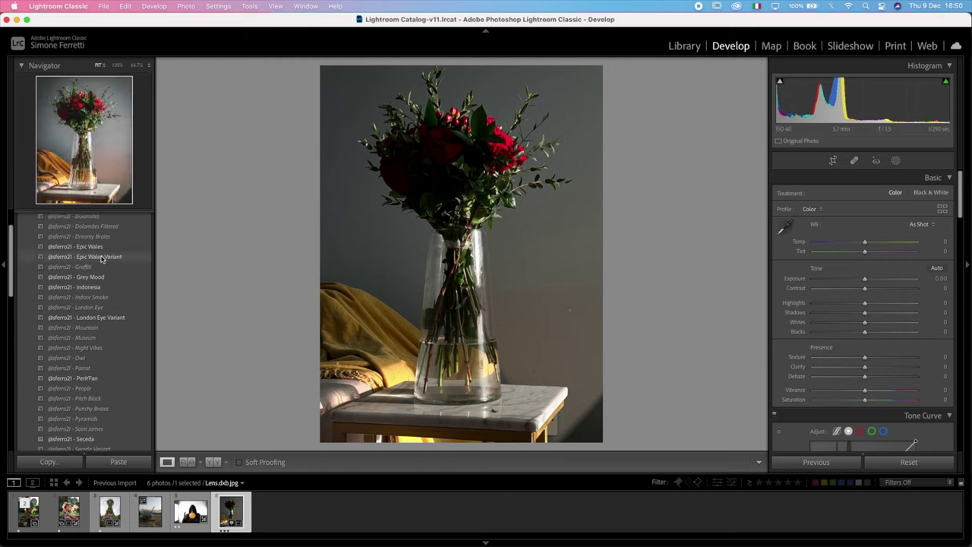
- Apply the Indonesia preset, then pull the bottom-right crop corner slightly further in
scroll(98, 255, up, 3)
click(101, 255)
scroll(99, 273, down, 2)
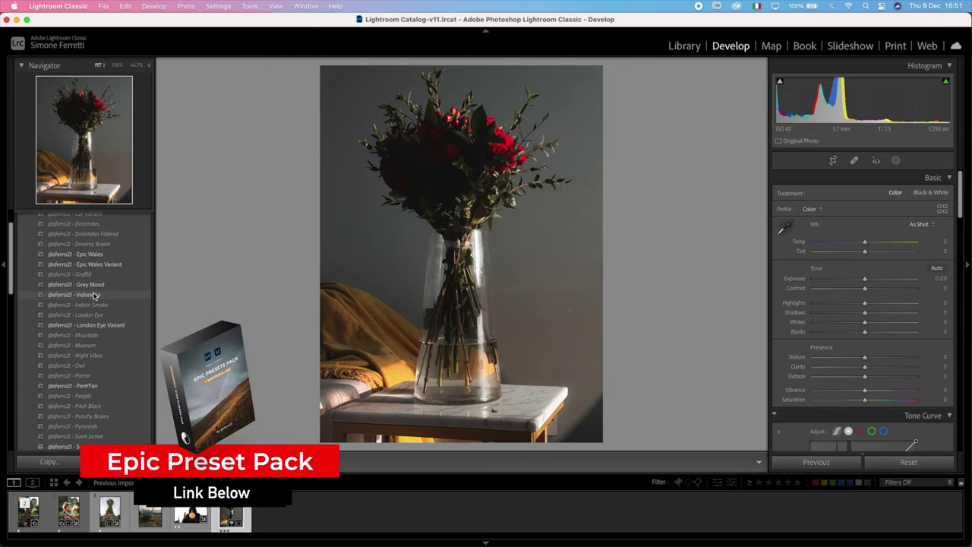
click(94, 294)
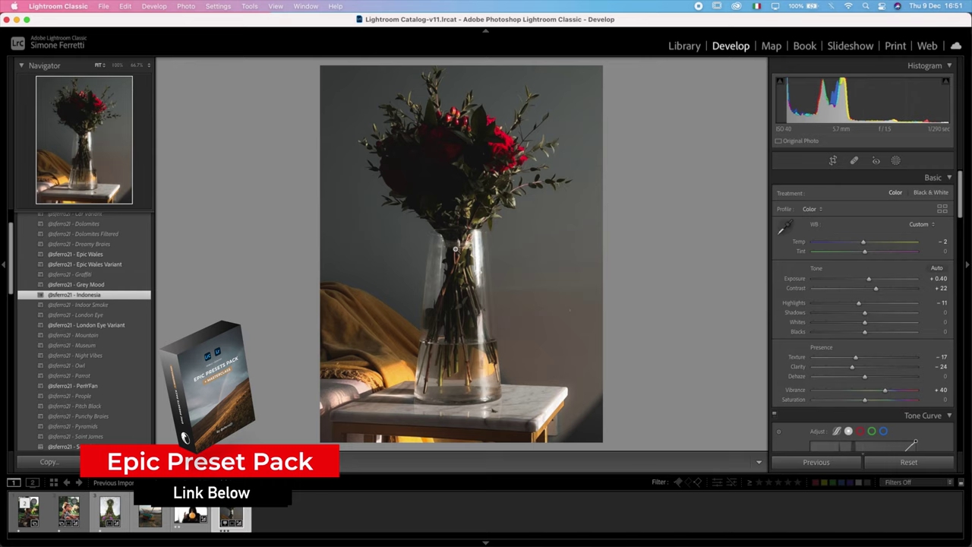
click(833, 160)
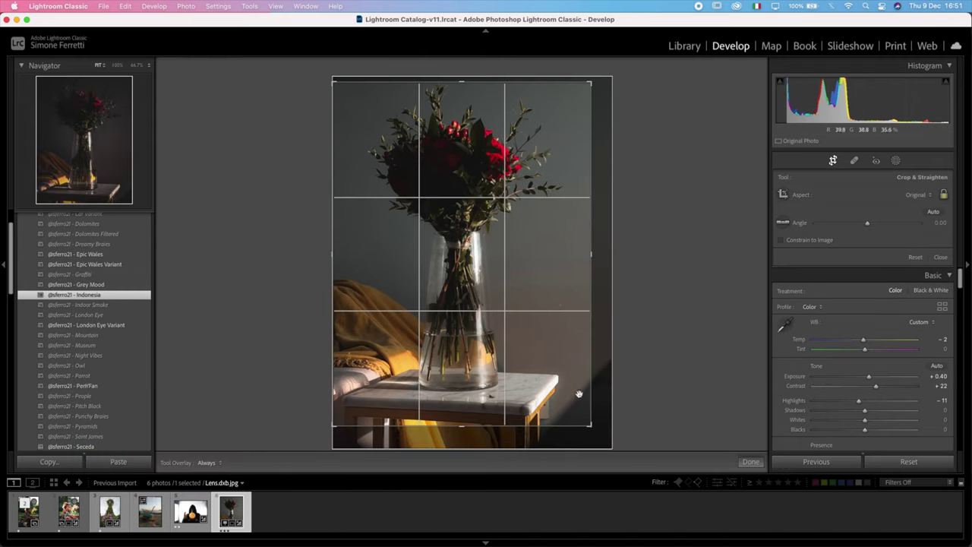
drag(590, 424, 586, 418)
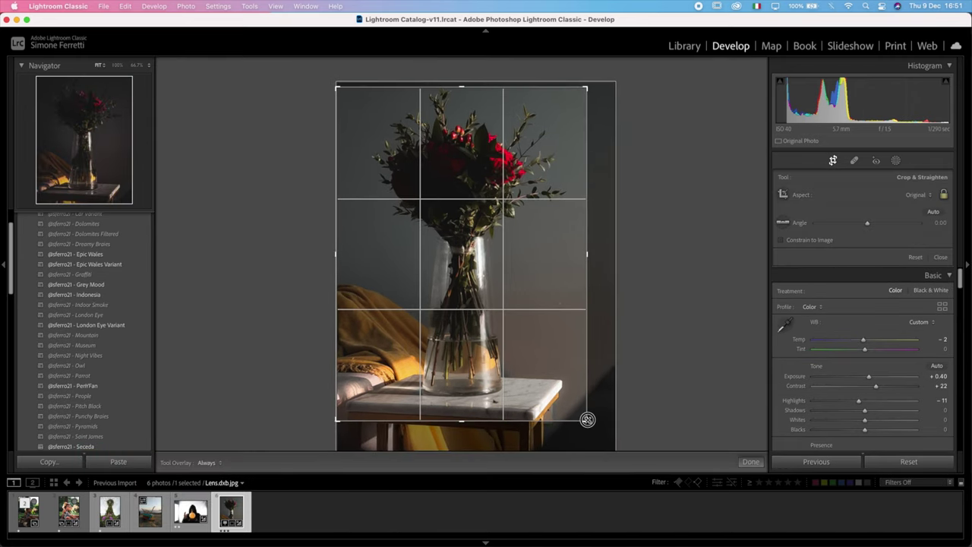
- Set Luminance noise reduction to 64 and Color to 39, inspecting the background at 100%
key(Return)
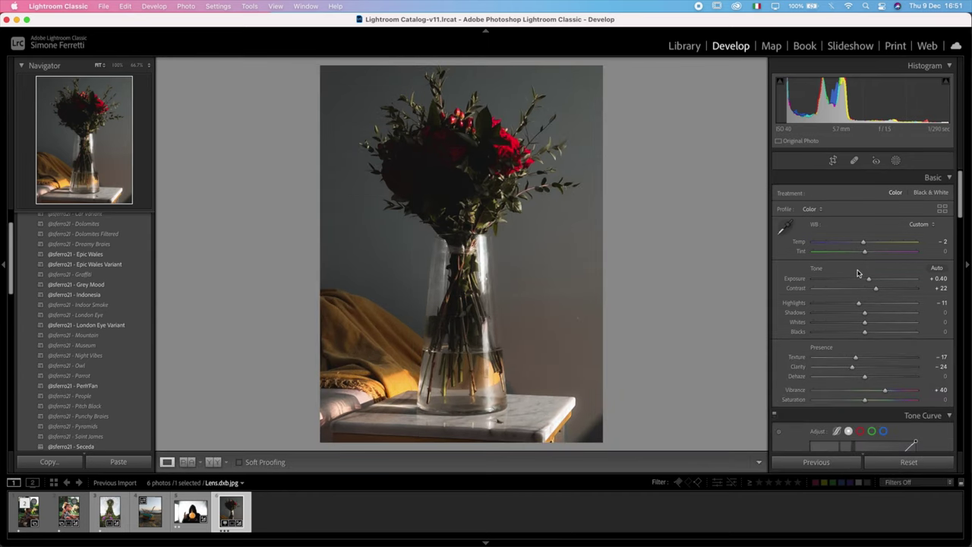
scroll(857, 274, down, 20)
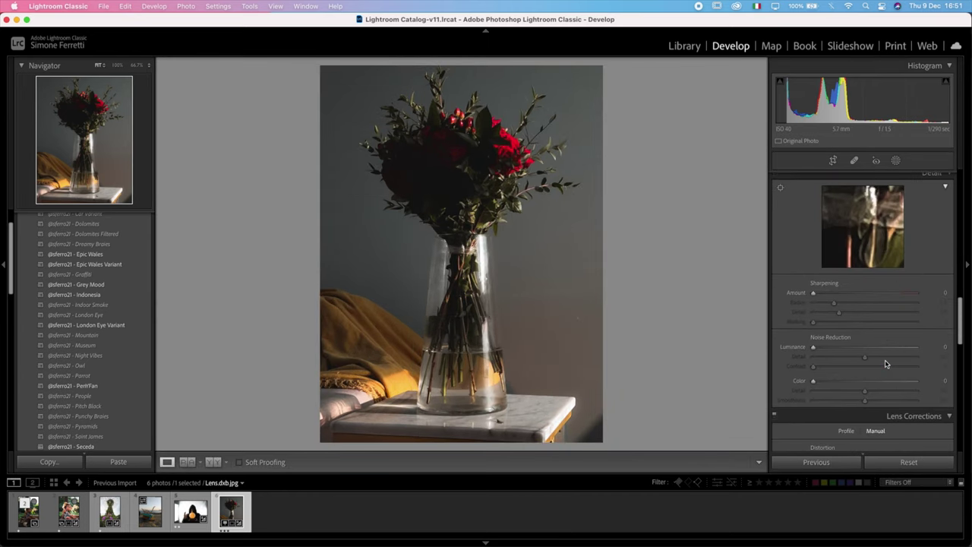
click(517, 281)
drag(514, 279, 623, 448)
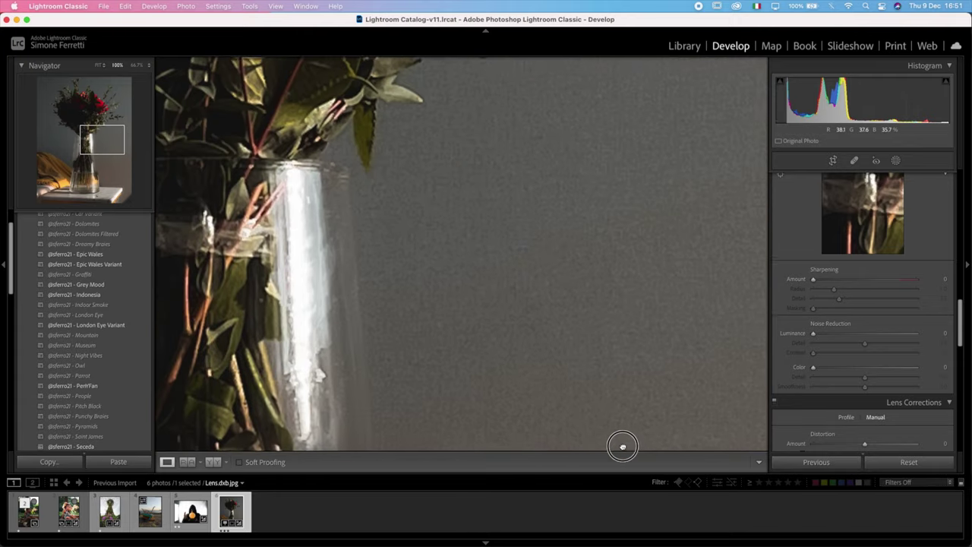
click(833, 335)
drag(834, 336, 891, 337)
drag(836, 366, 843, 370)
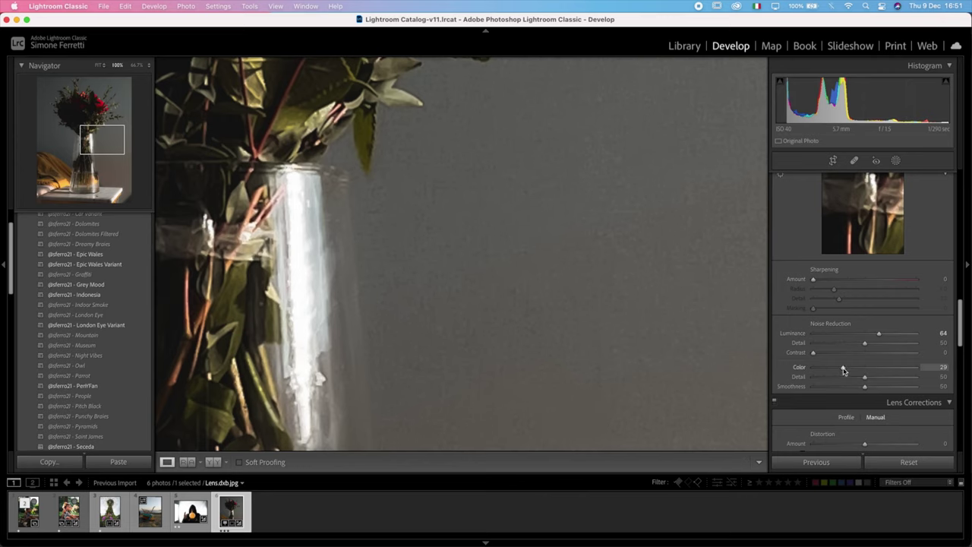
click(579, 335)
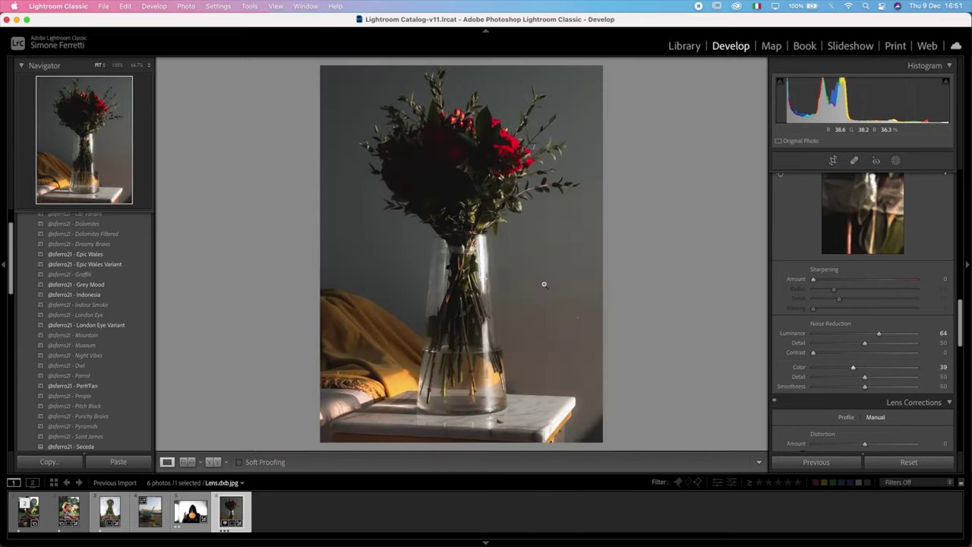
key(backslash)
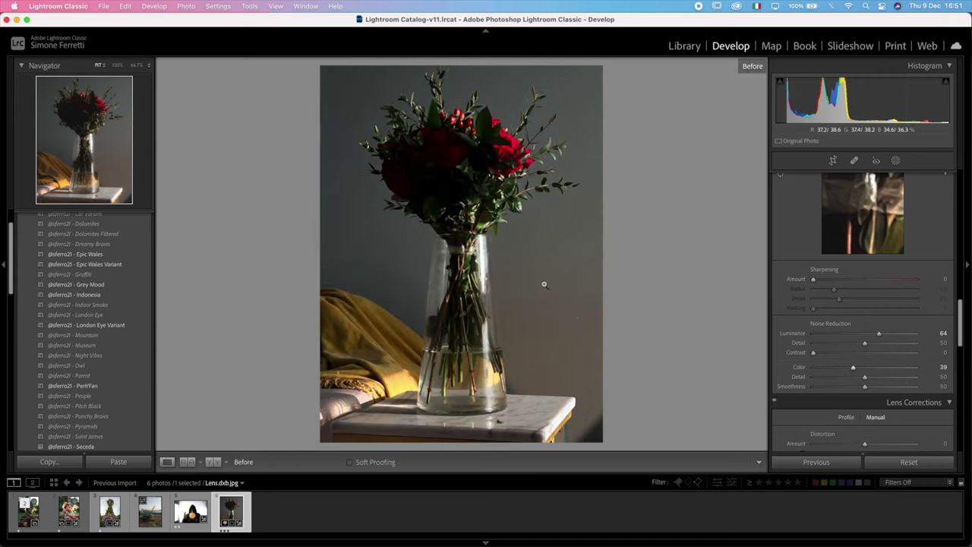
key(backslash)
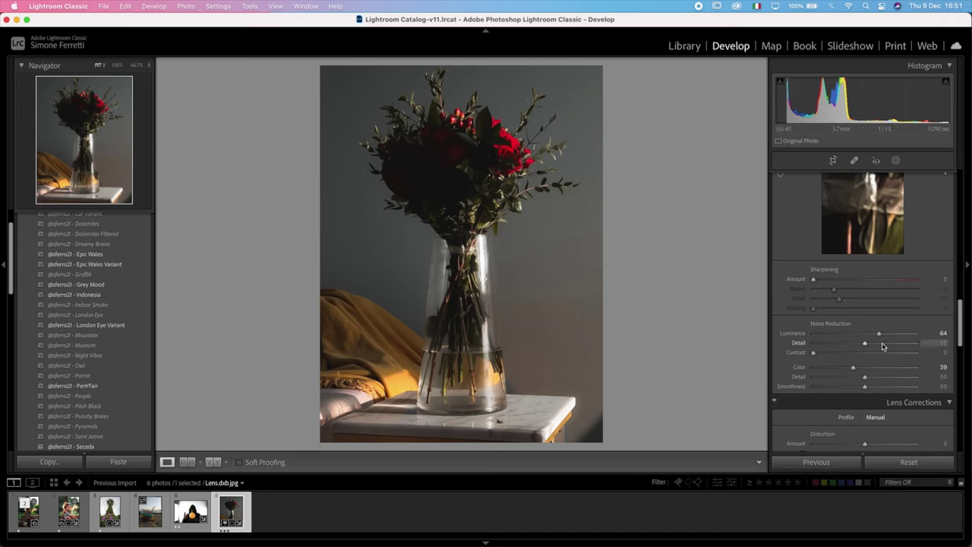
- Raise the Orange saturation to +19 in the HSL/Color panel
scroll(859, 338, down, 5)
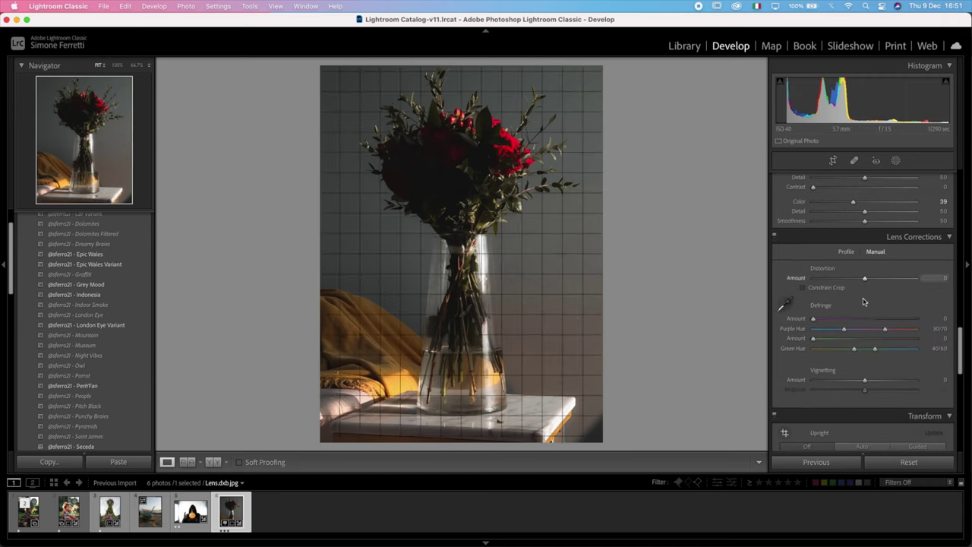
scroll(855, 314, up, 10)
scroll(855, 314, up, 3)
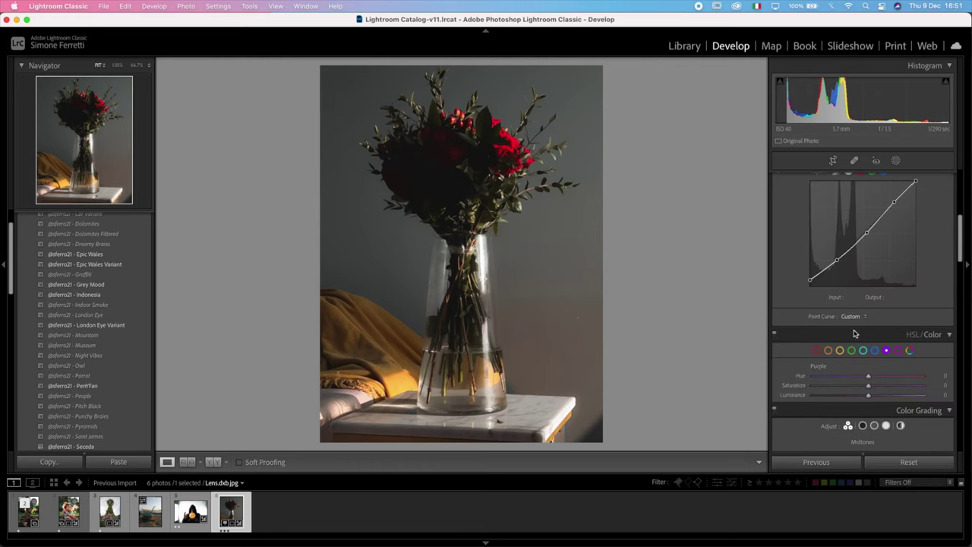
click(830, 350)
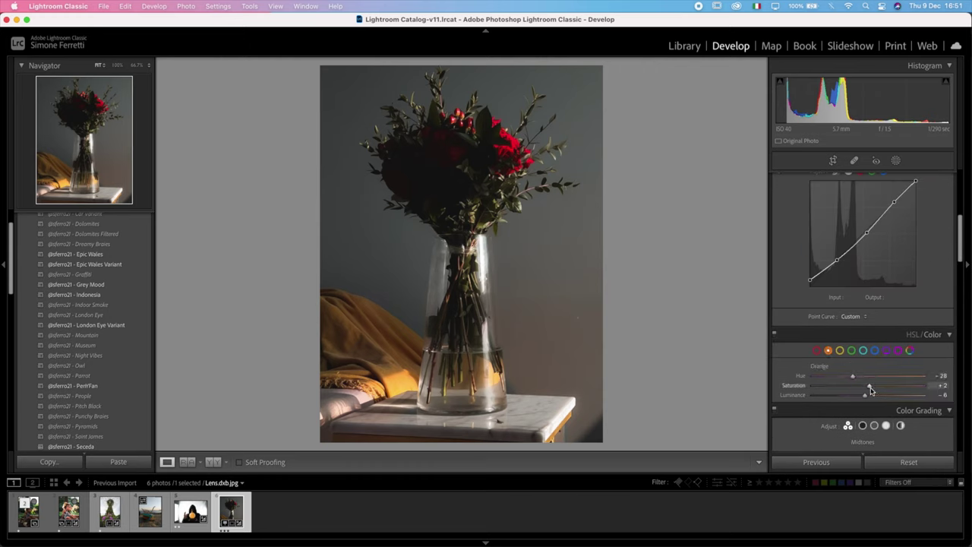
drag(870, 390, 899, 387)
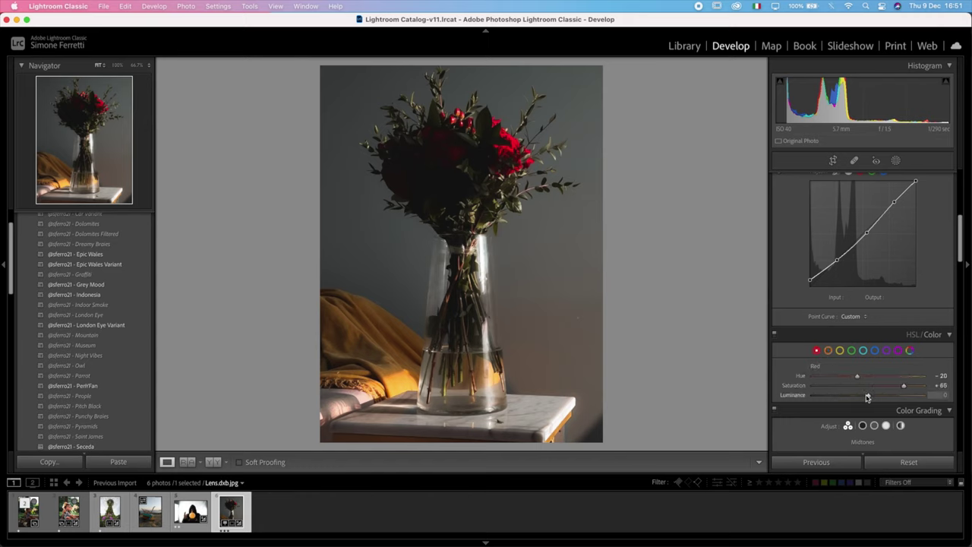
- Draw a radial gradient over the right-side wall raising Exposure to +1.39
key(shift+m)
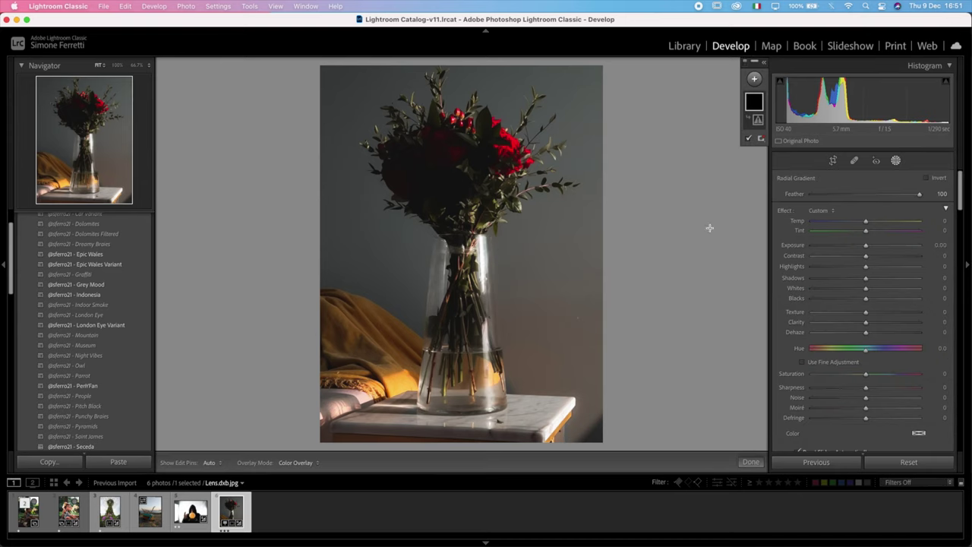
drag(635, 147, 456, 458)
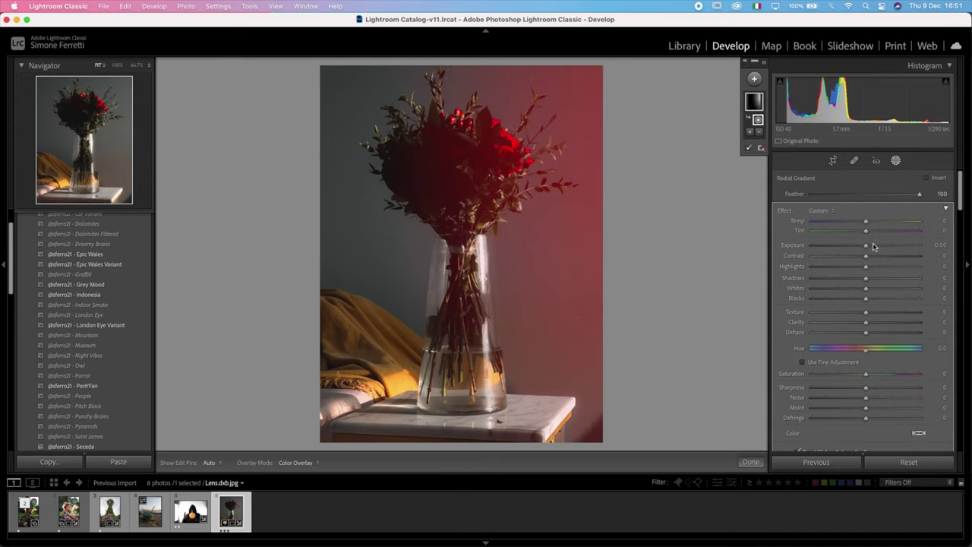
drag(866, 245, 885, 247)
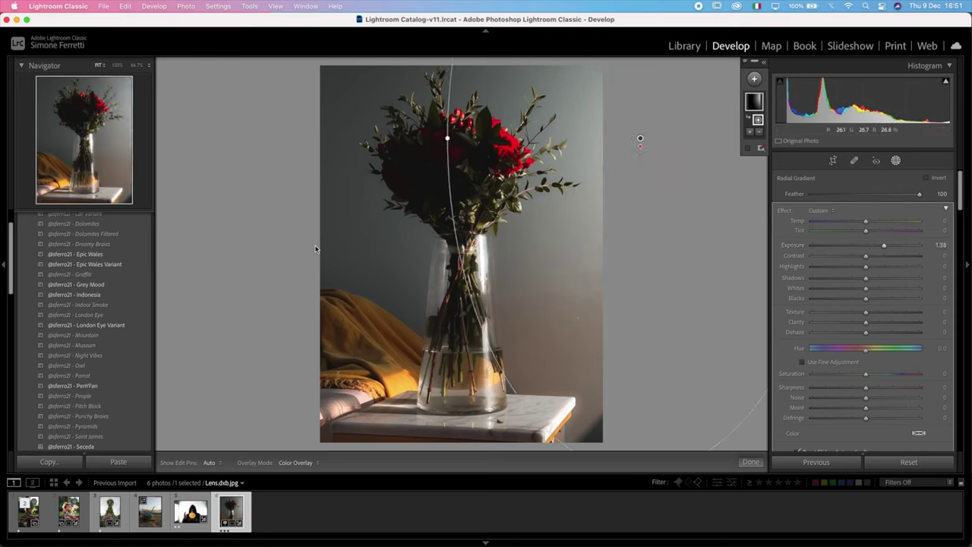
- Add a second radial gradient on the left that cools Temp to -24
drag(267, 166, 330, 214)
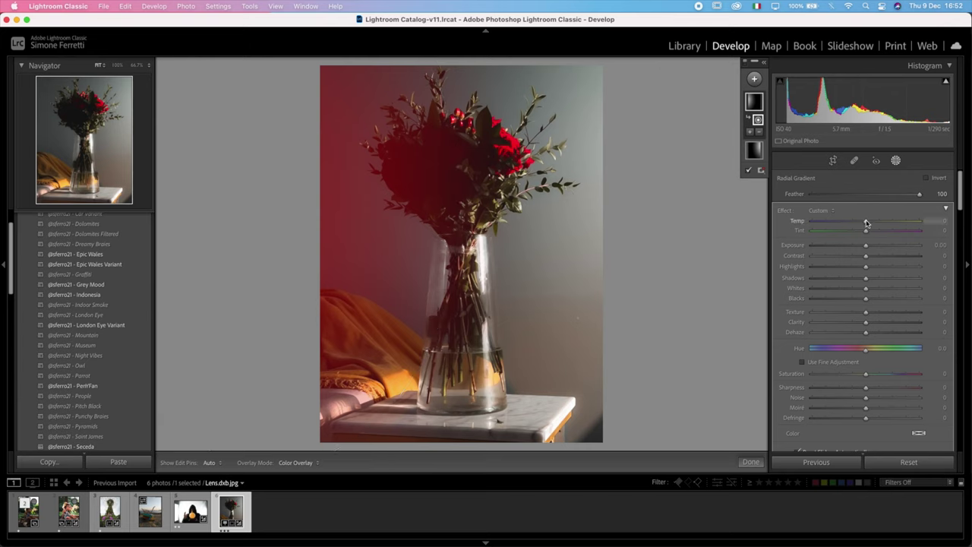
drag(858, 221, 856, 223)
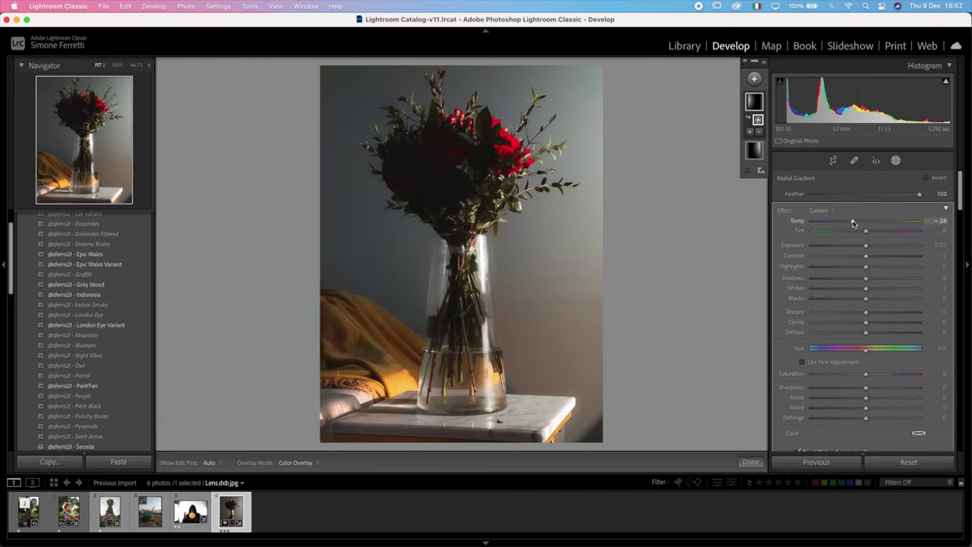
click(750, 462)
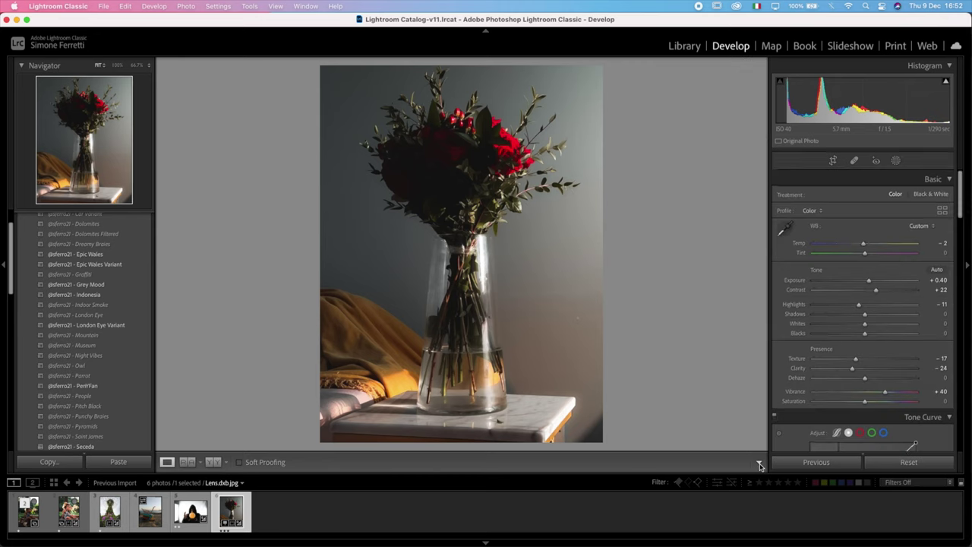
- Open an edited copy of the vase photo in Adobe Photoshop 2022
right_click(494, 285)
mouse_move(566, 308)
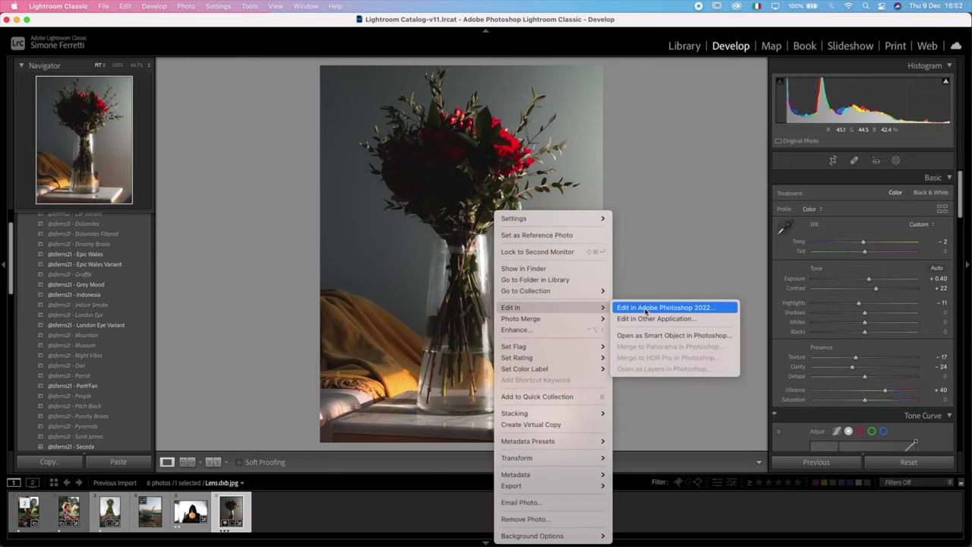
click(649, 307)
key(Return)
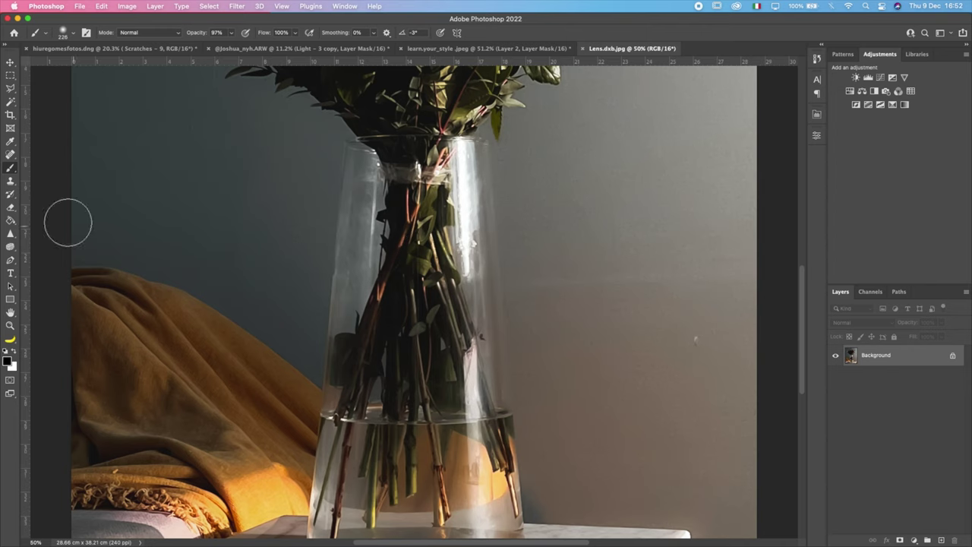
- Spot-heal the small dark debris on the marble tabletop
click(9, 143)
click(15, 157)
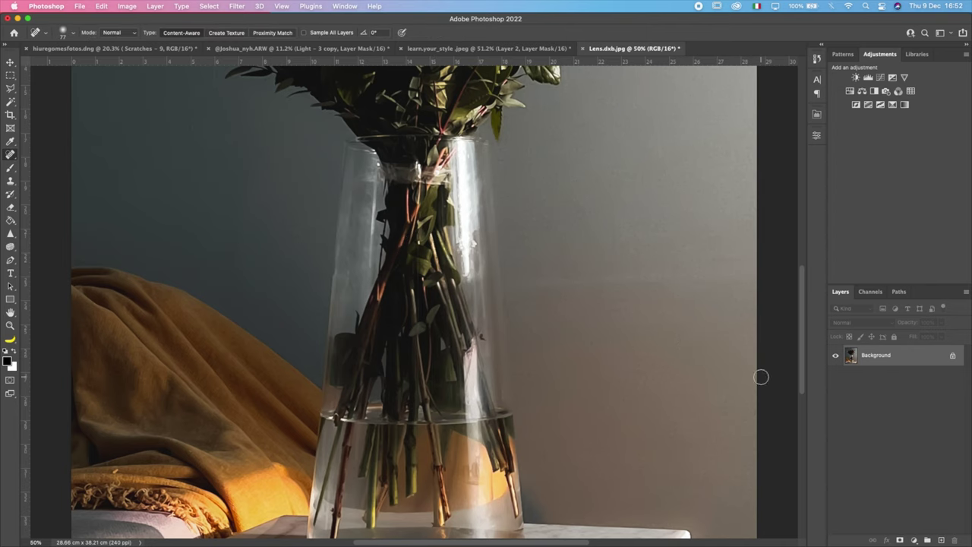
scroll(669, 384, down, 2)
scroll(585, 532, up, 4)
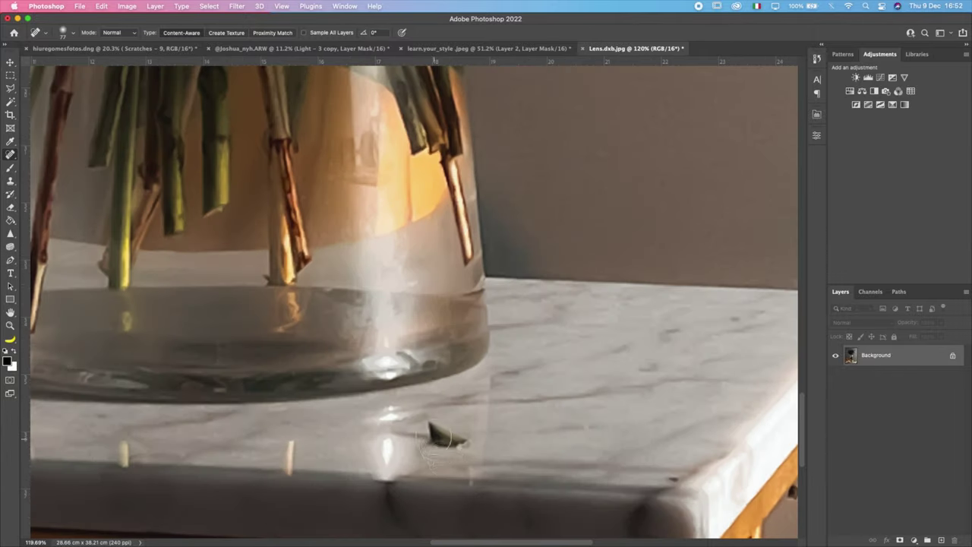
mouse_move(441, 437)
mouse_down()
mouse_move(462, 440)
mouse_move(419, 430)
mouse_move(434, 434)
mouse_up()
scroll(540, 456, down, 3)
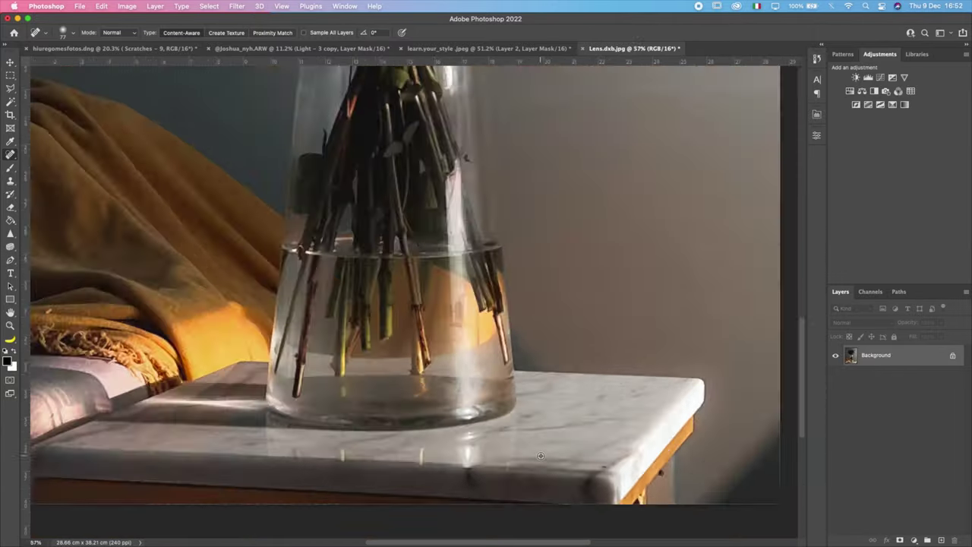
scroll(540, 456, down, 3)
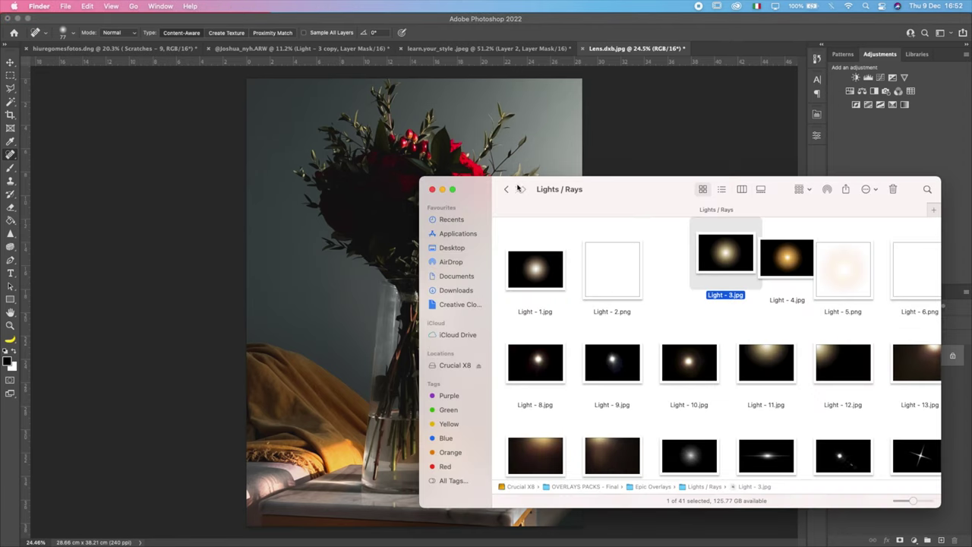
- Drop Shadow - 22.png from the Epic Overlays > Shadows folder onto the vase photo as a layer
click(506, 190)
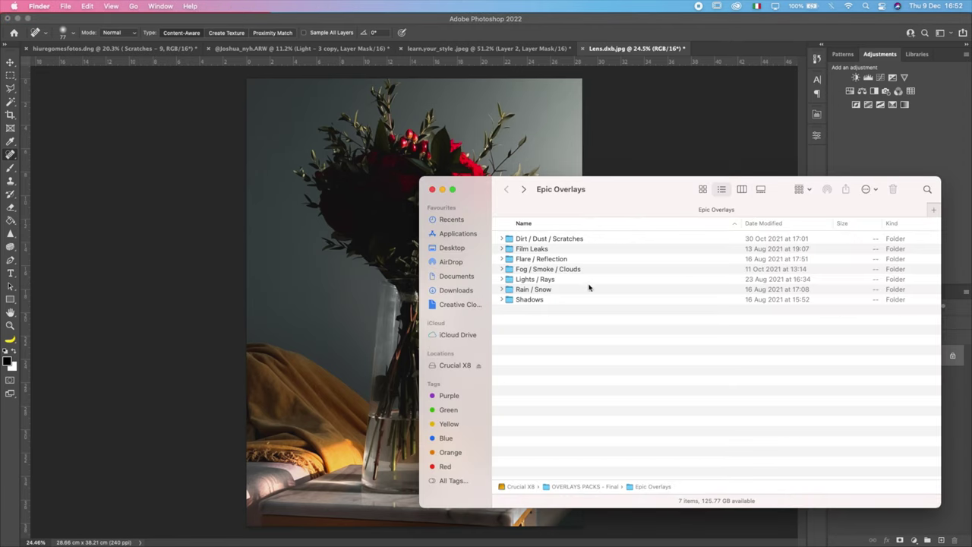
double_click(568, 301)
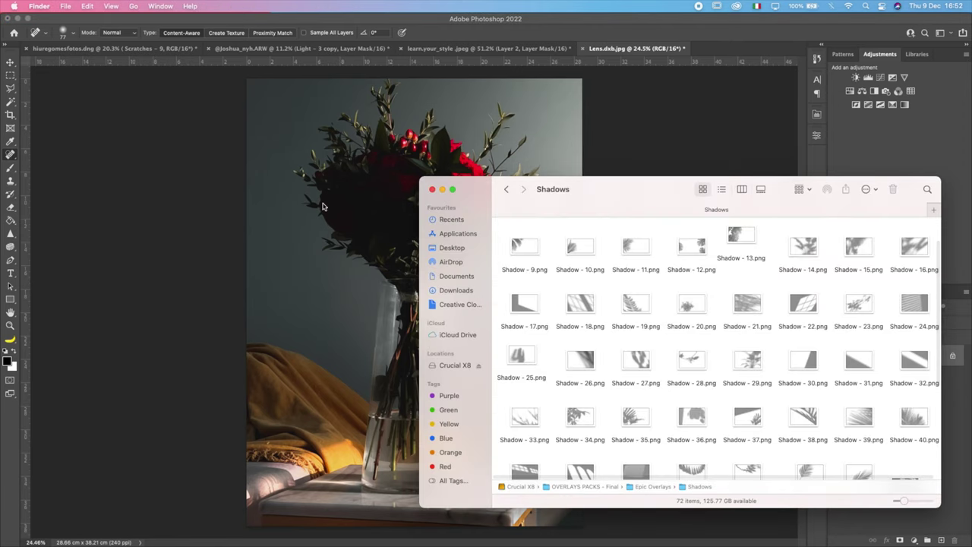
drag(621, 195, 734, 180)
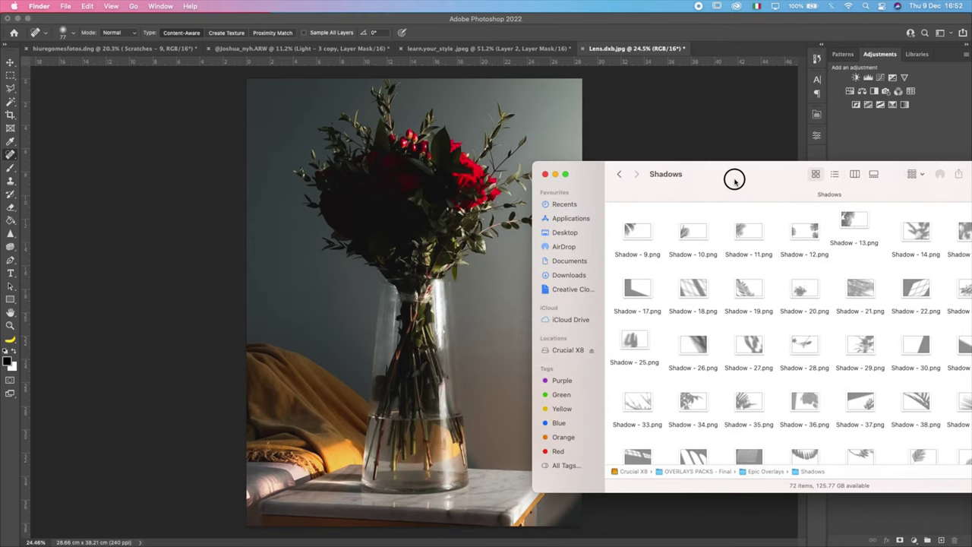
scroll(812, 309, down, 5)
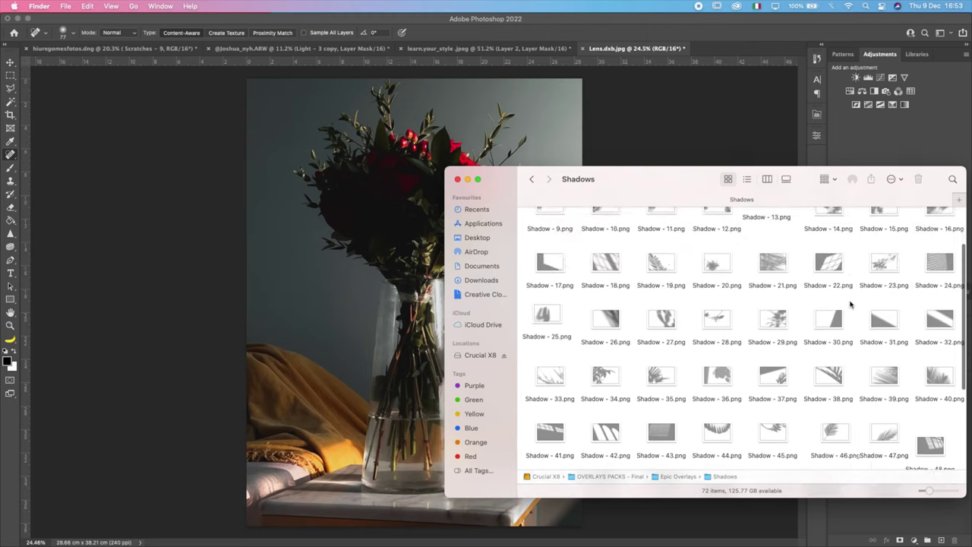
click(828, 304)
click(364, 259)
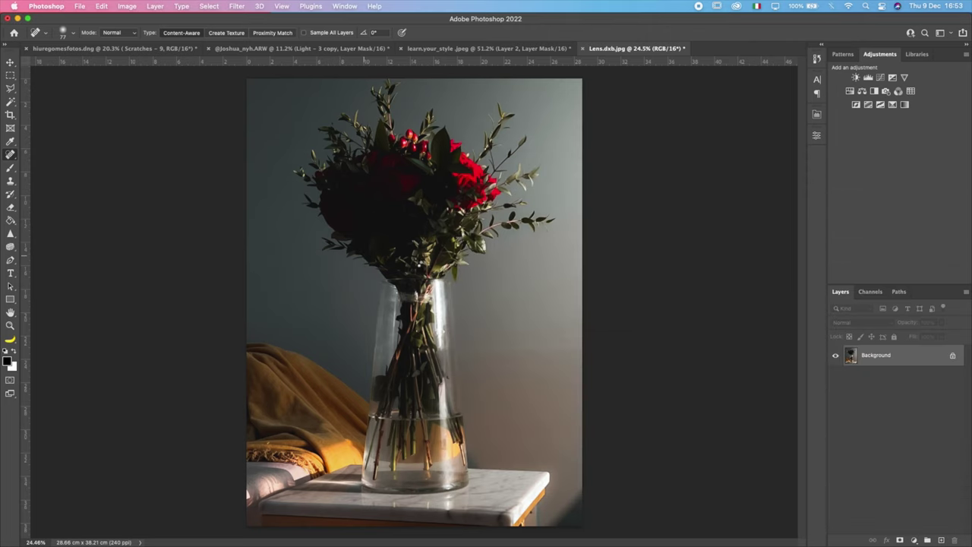
drag(521, 294, 524, 297)
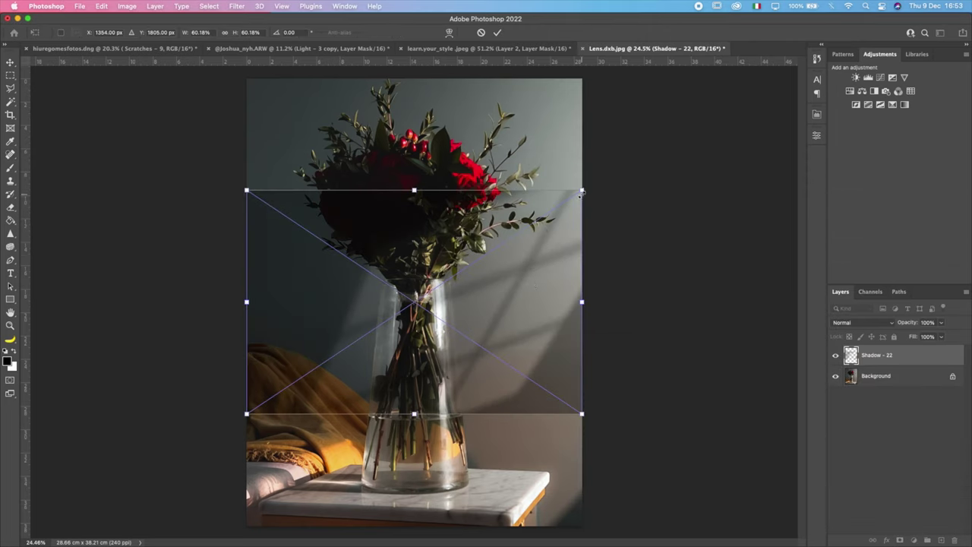
- Rotate and enlarge the Shadow - 22 overlay across the wall, then toggle its visibility to compare
drag(581, 194, 411, 77)
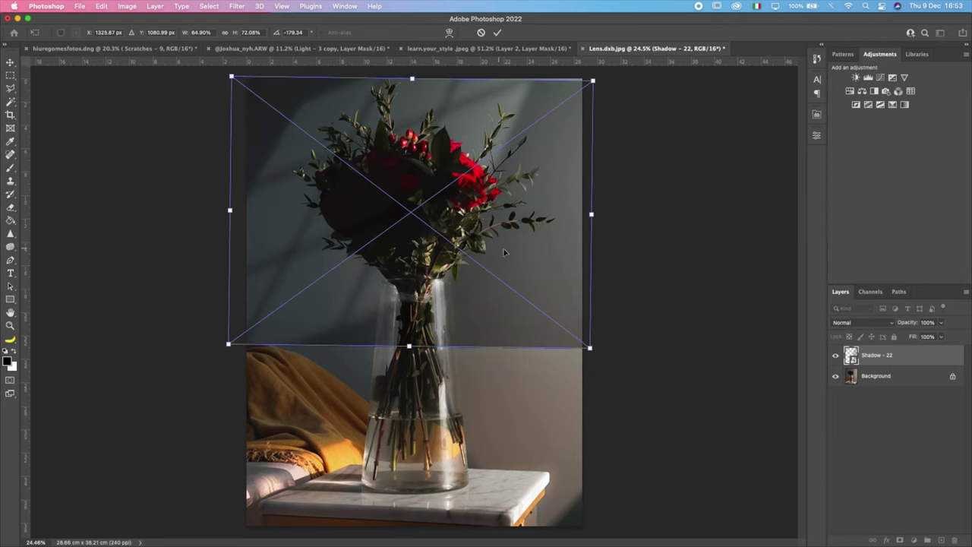
drag(590, 343, 801, 528)
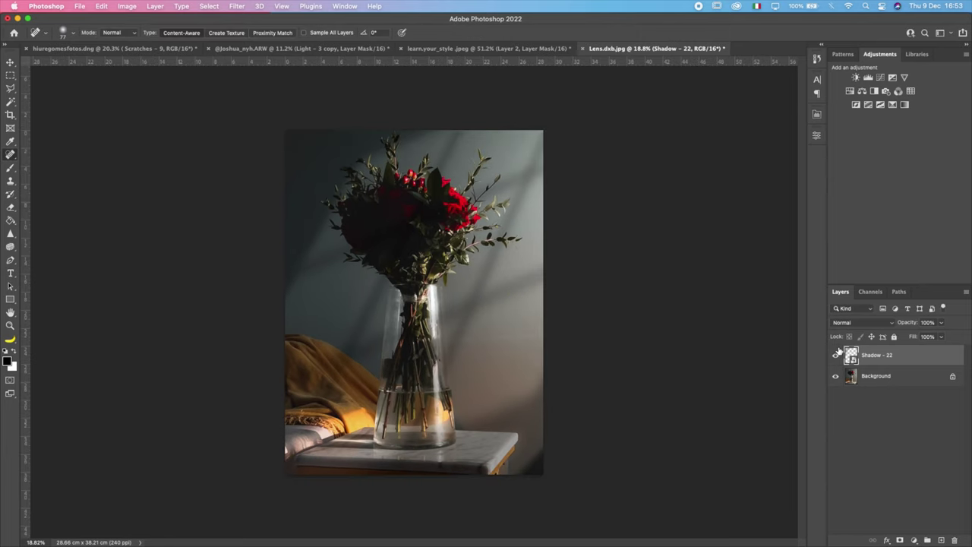
click(836, 354)
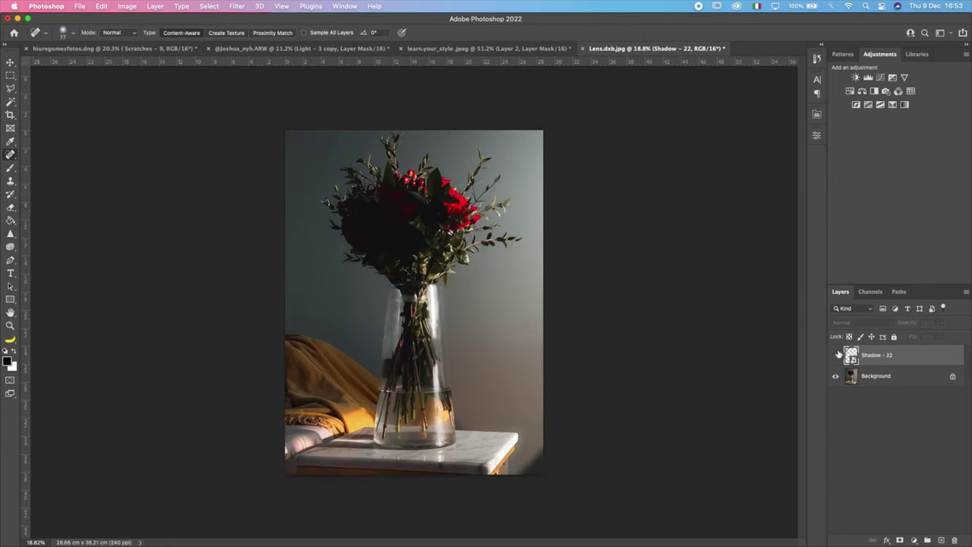
click(836, 355)
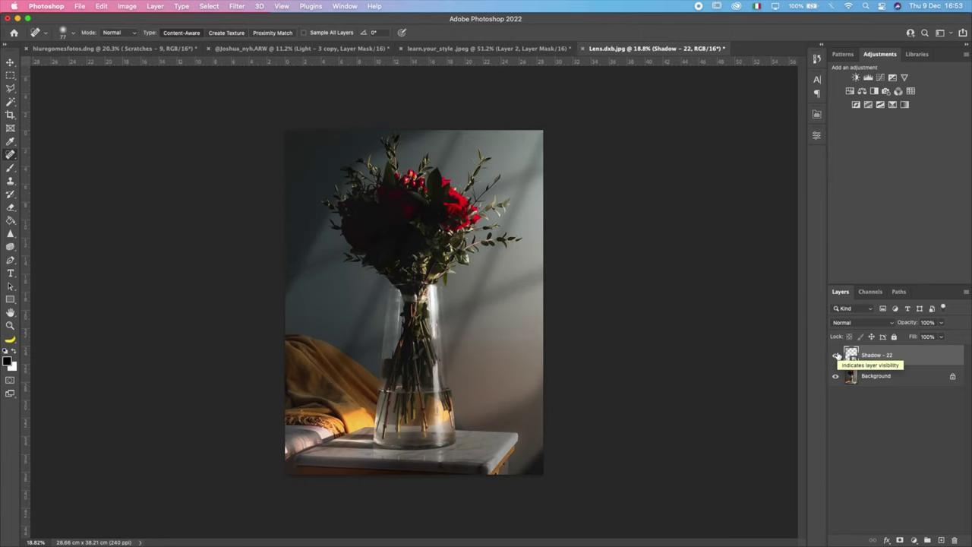
- Add Shadow - 34 from the Shadows folder, flip it horizontally and shrink it onto the upper-right wall
key(super+Tab)
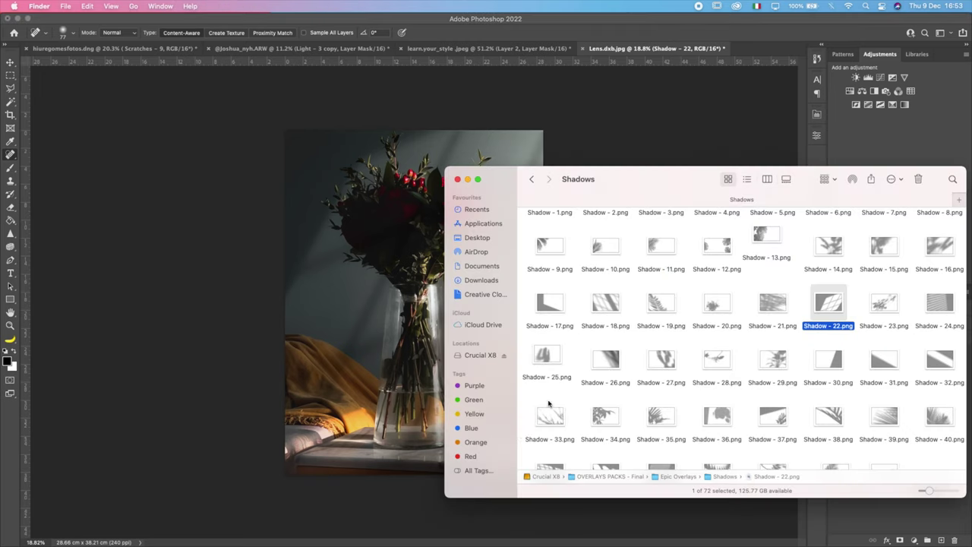
scroll(645, 325, down, 6)
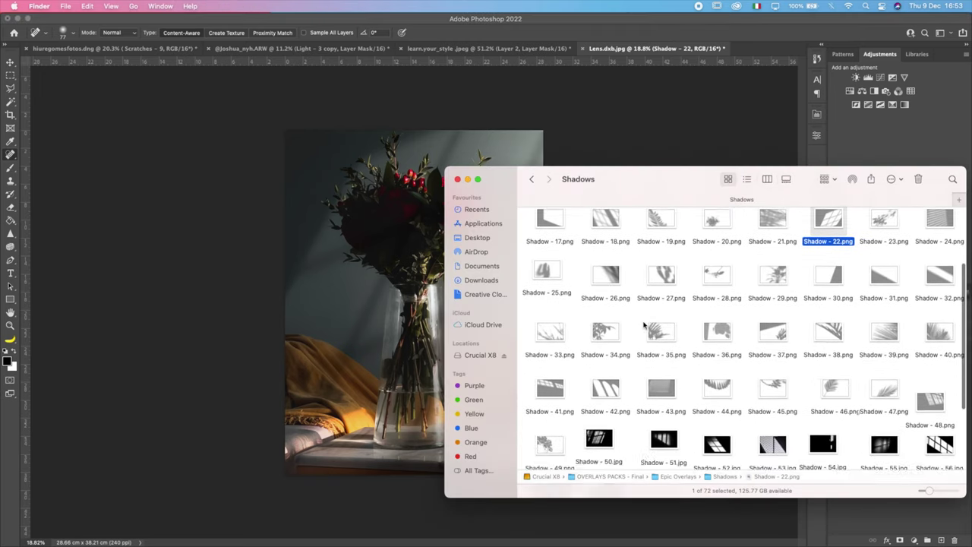
scroll(644, 327, up, 6)
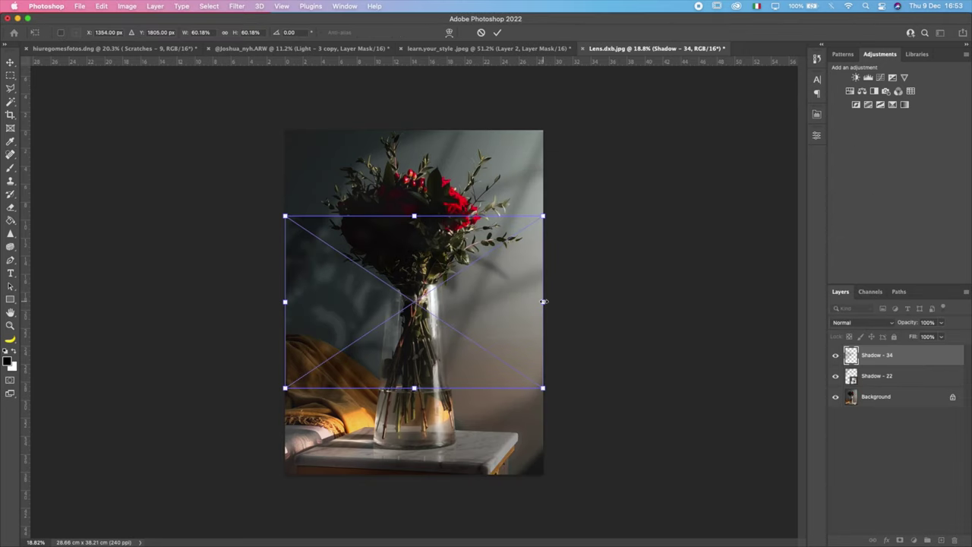
drag(543, 301, 74, 302)
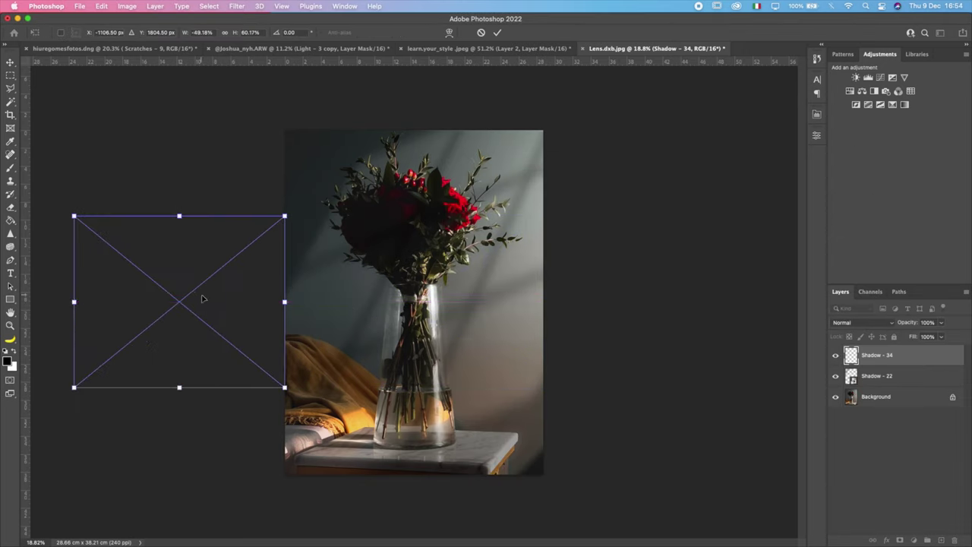
drag(202, 299, 513, 193)
drag(387, 197, 345, 197)
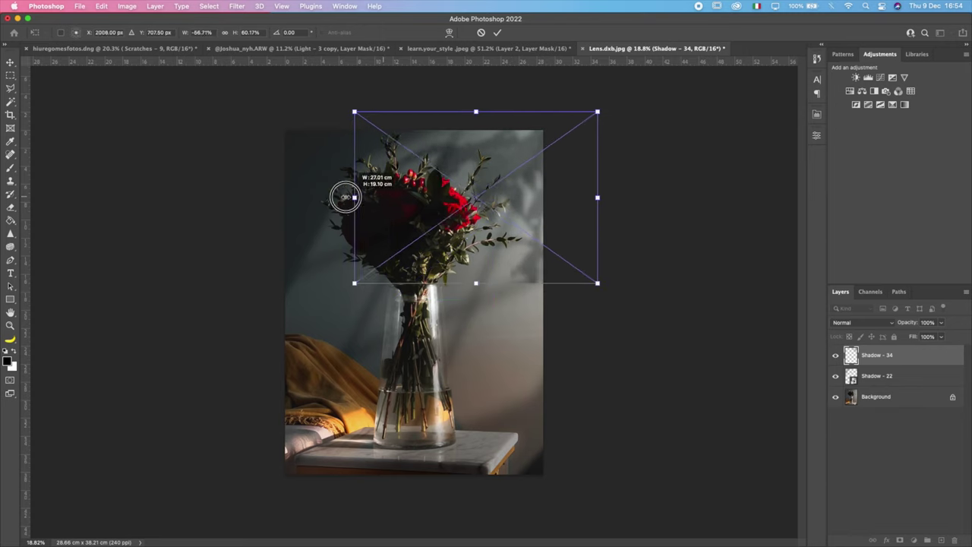
drag(469, 185, 389, 191)
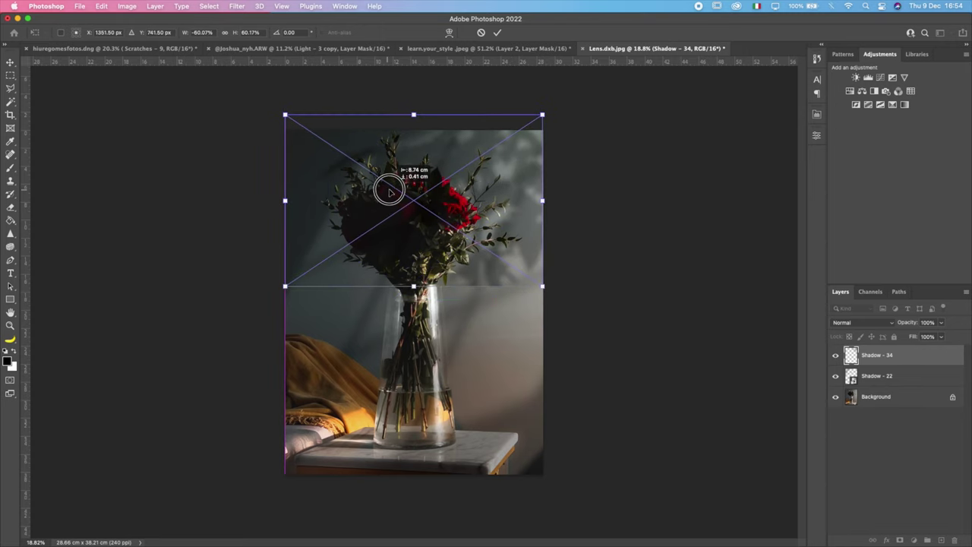
drag(286, 201, 342, 199)
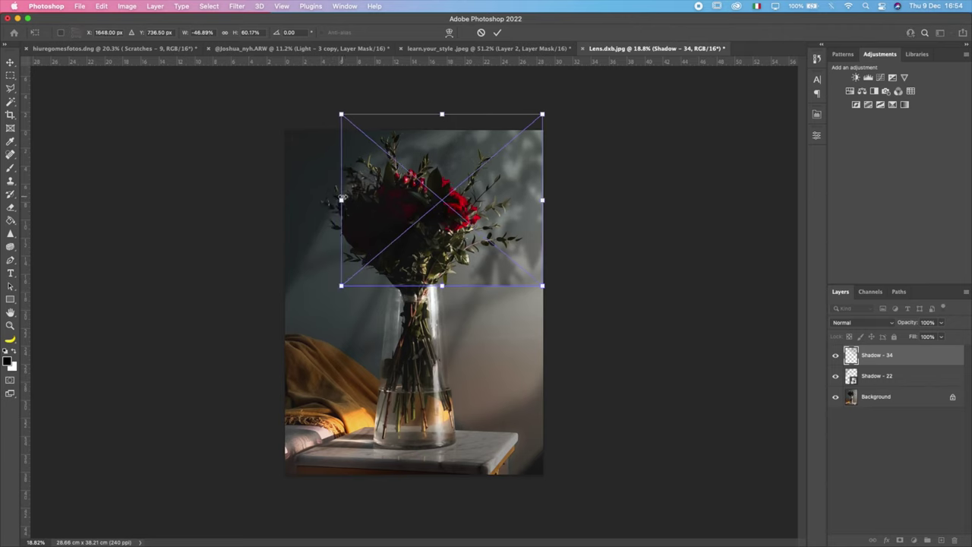
drag(349, 280, 377, 236)
- Commit the Shadow - 34 transform, add a layer mask, and set a black brush with the photo fitted on screen
key(Return)
key(j)
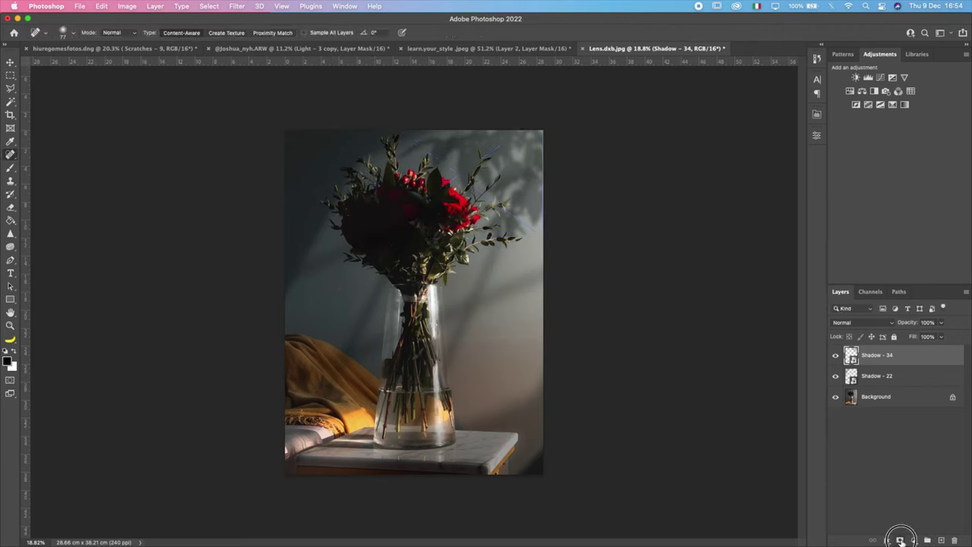
click(901, 540)
scroll(560, 249, up, 6)
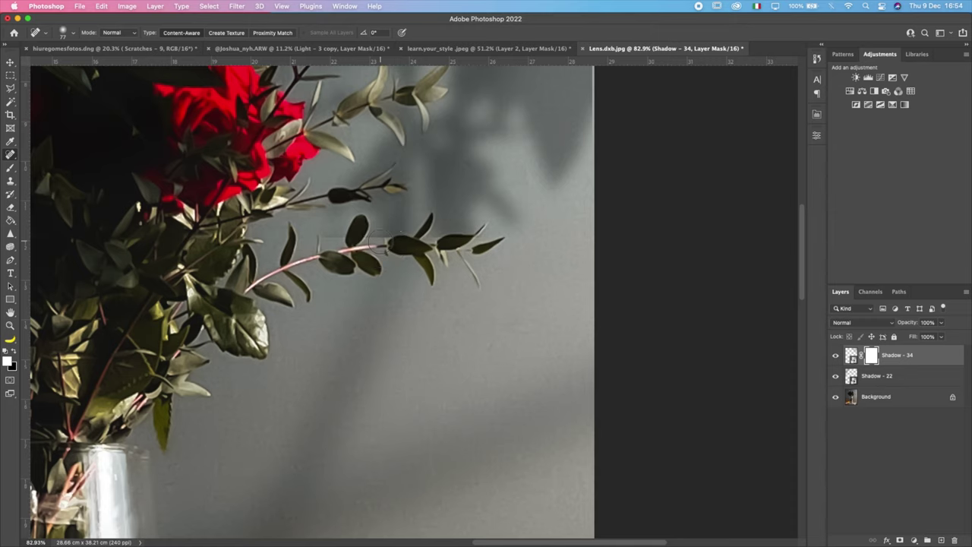
key(x)
key(b)
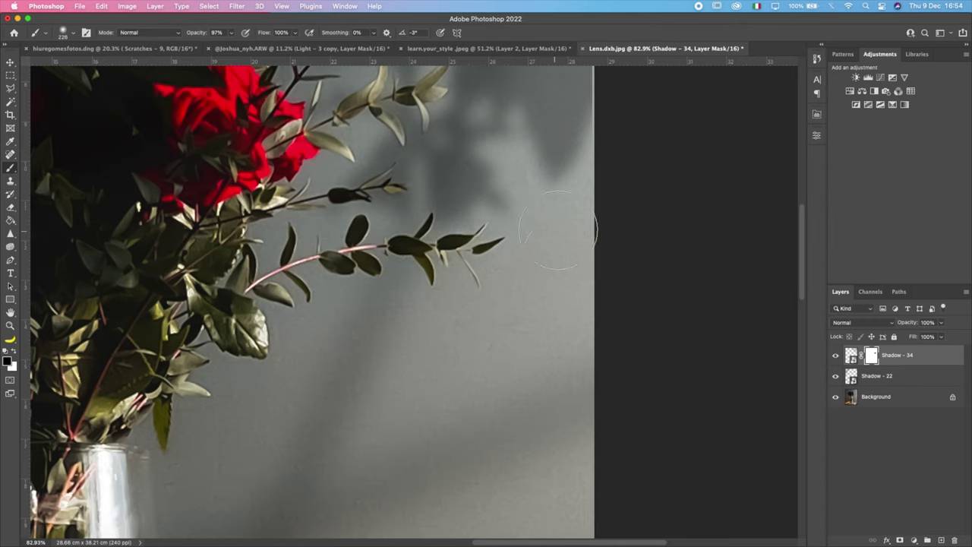
key(super+0)
key(super+minus)
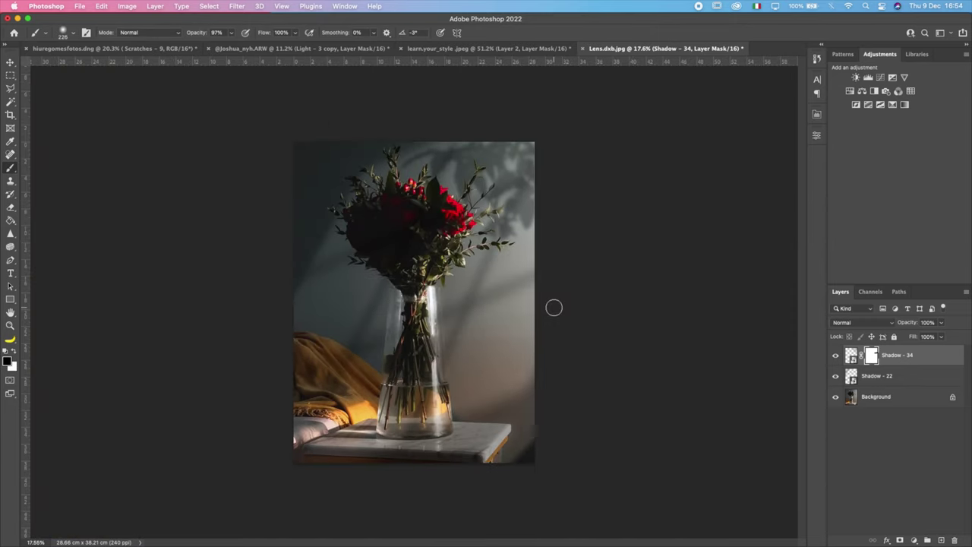
- Apply a Gaussian Blur of 33.1 pixels to the Shadow - 34 overlay
click(209, 6)
mouse_move(237, 7)
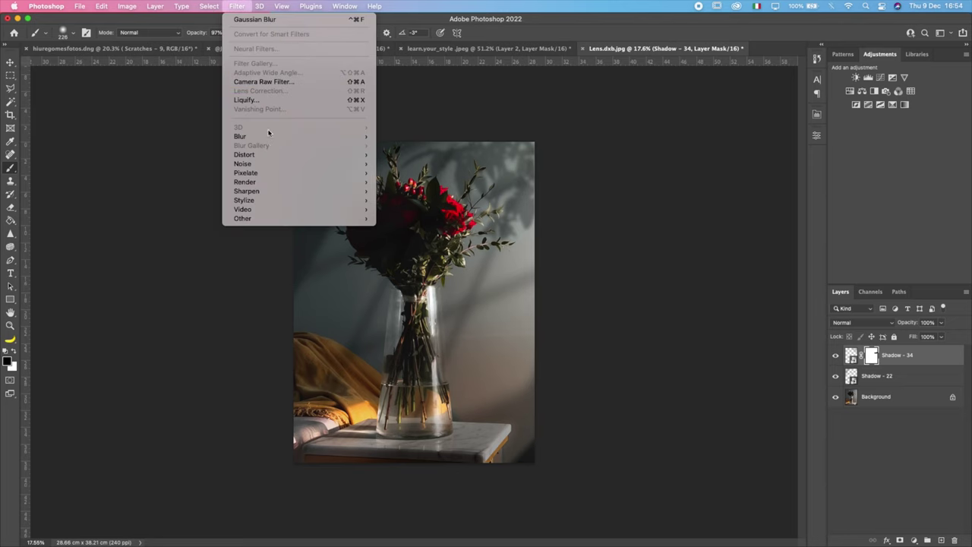
mouse_move(268, 138)
click(409, 173)
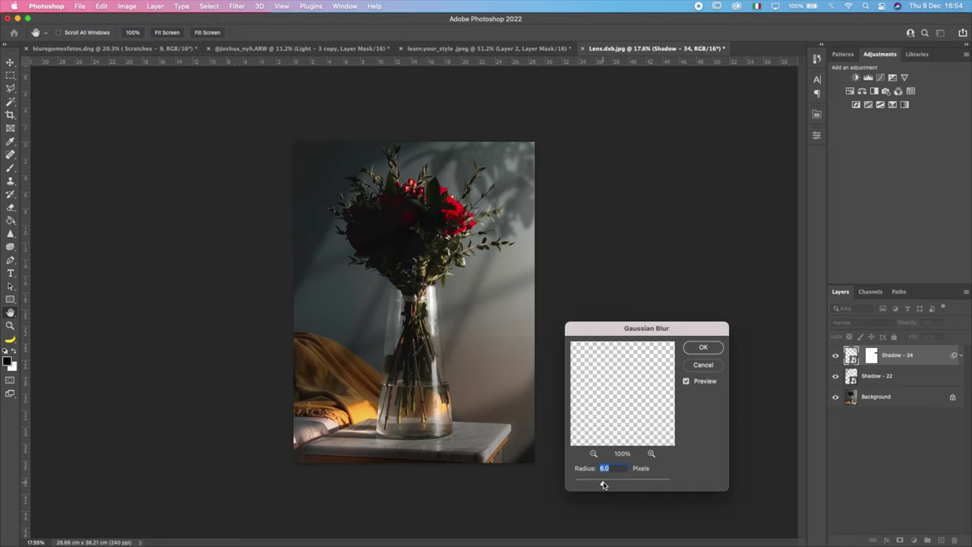
drag(625, 485, 621, 485)
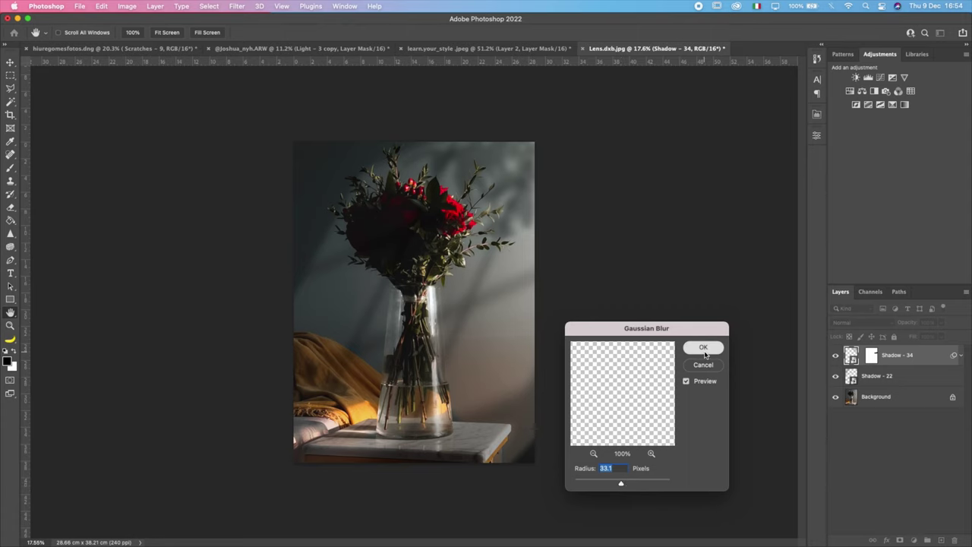
key(Return)
key(b)
scroll(486, 263, down, 1)
scroll(486, 263, up, 1)
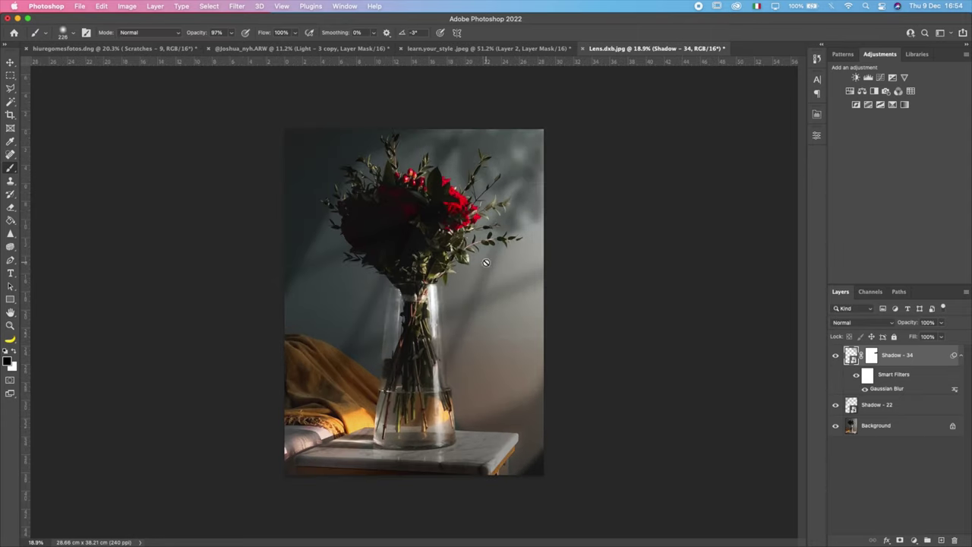
- Toggle the Shadow - 34 layer off, on and off again, leaving it hidden
click(836, 357)
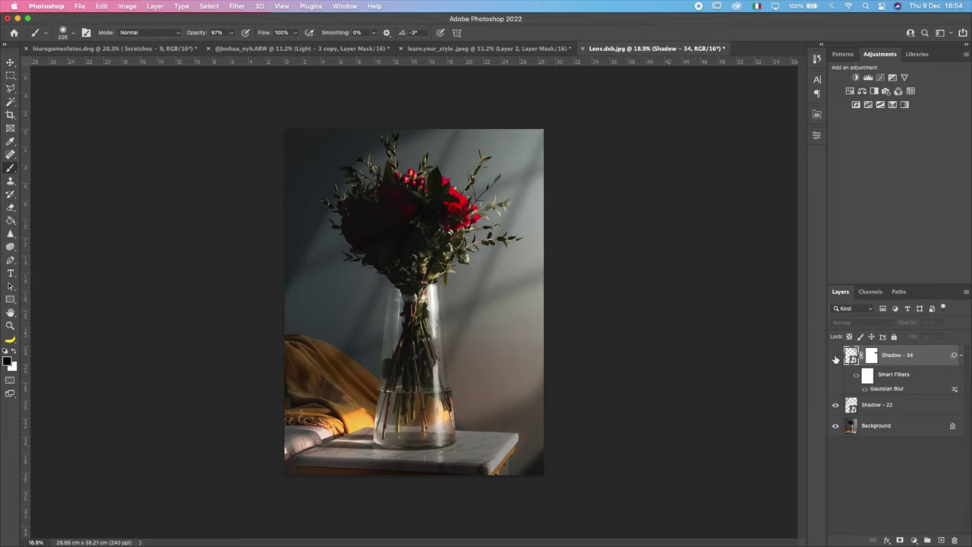
click(836, 357)
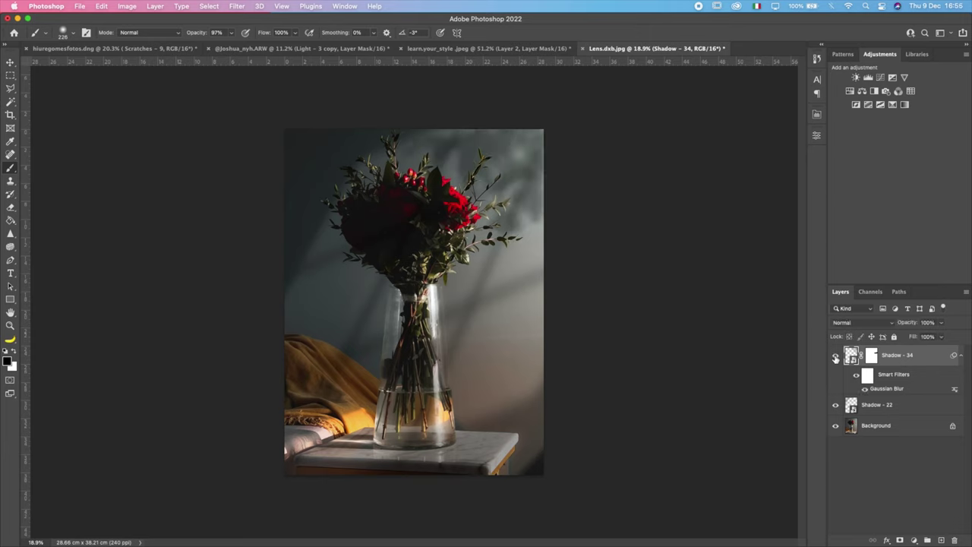
click(836, 357)
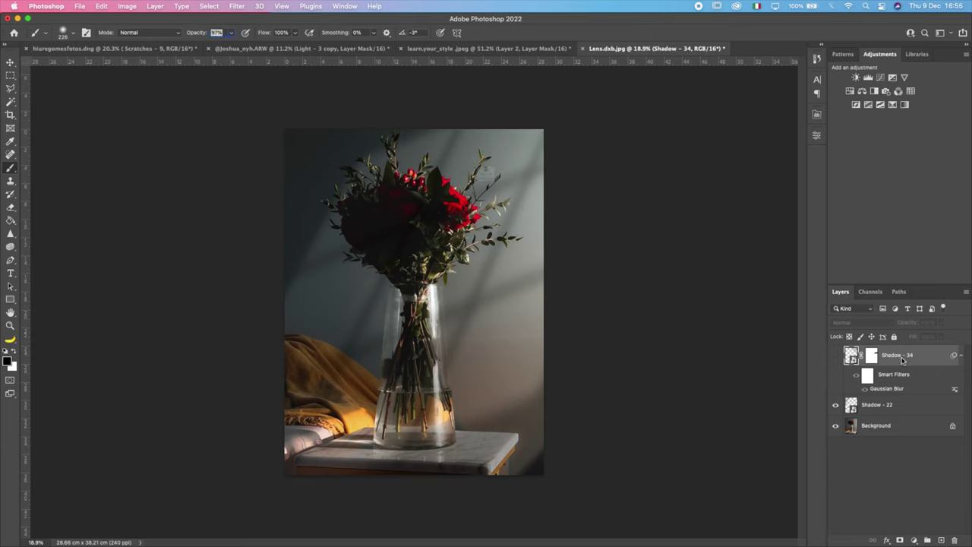